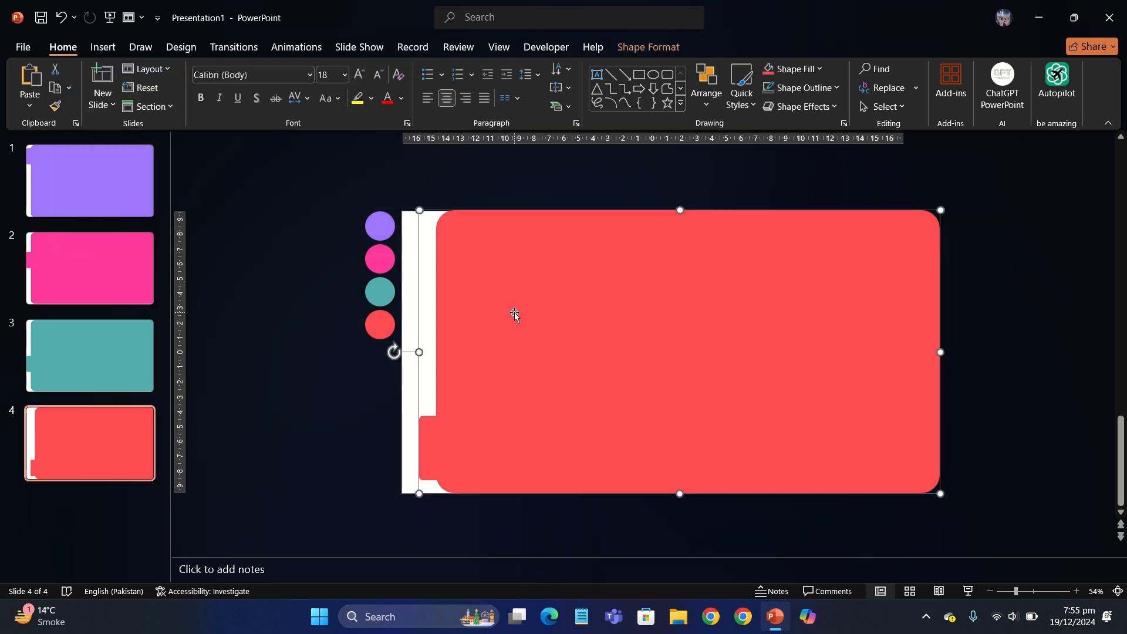
# Step: Draw a small white rectangle on slide 1's purple panel
pyautogui.click(125, 190)
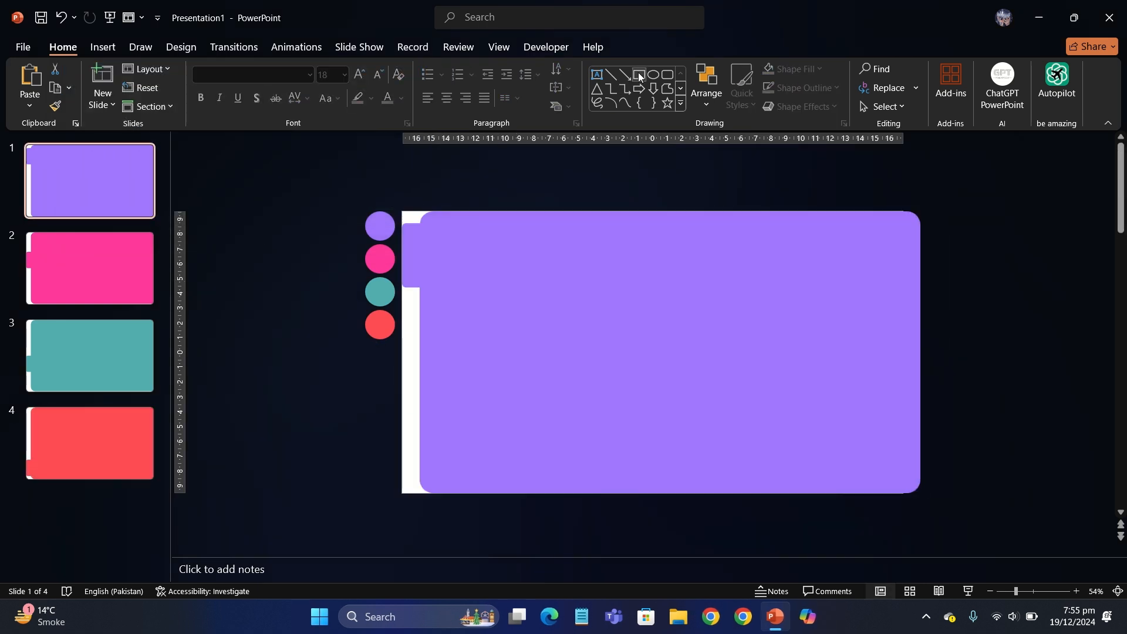
pyautogui.click(639, 76)
pyautogui.moveTo(467, 321)
pyautogui.mouseDown()
pyautogui.moveTo(584, 333)
pyautogui.moveTo(553, 405)
pyautogui.moveTo(521, 396)
pyautogui.mouseUp()
pyautogui.click(391, 69)
pyautogui.click(364, 138)
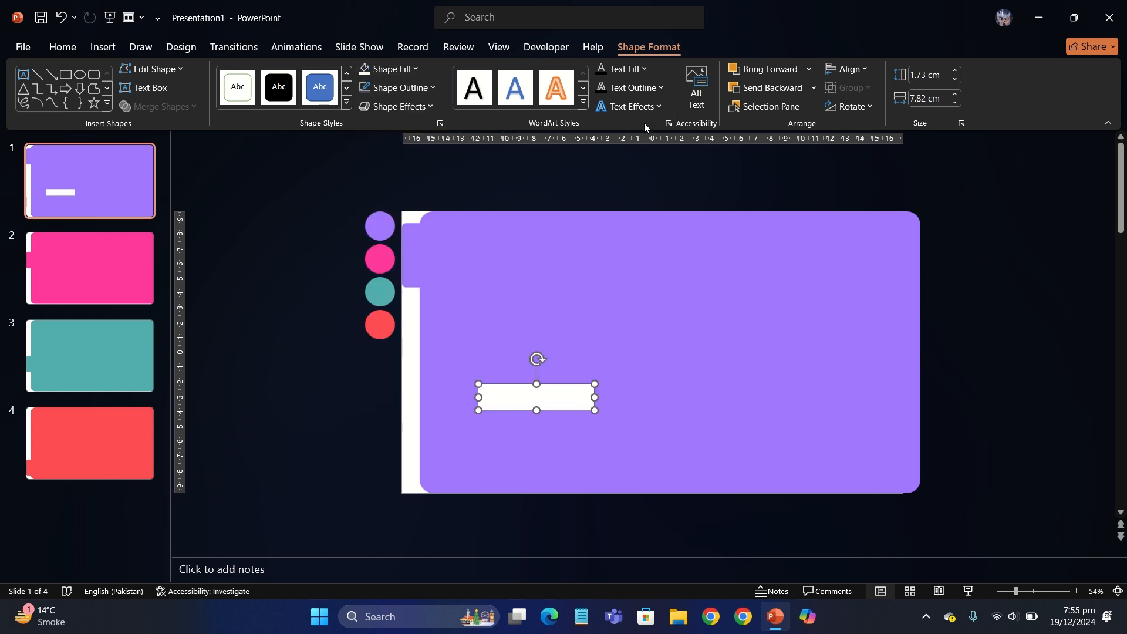
# Step: Add three more white bars as the frame's left, right and top sides
pyautogui.click(65, 75)
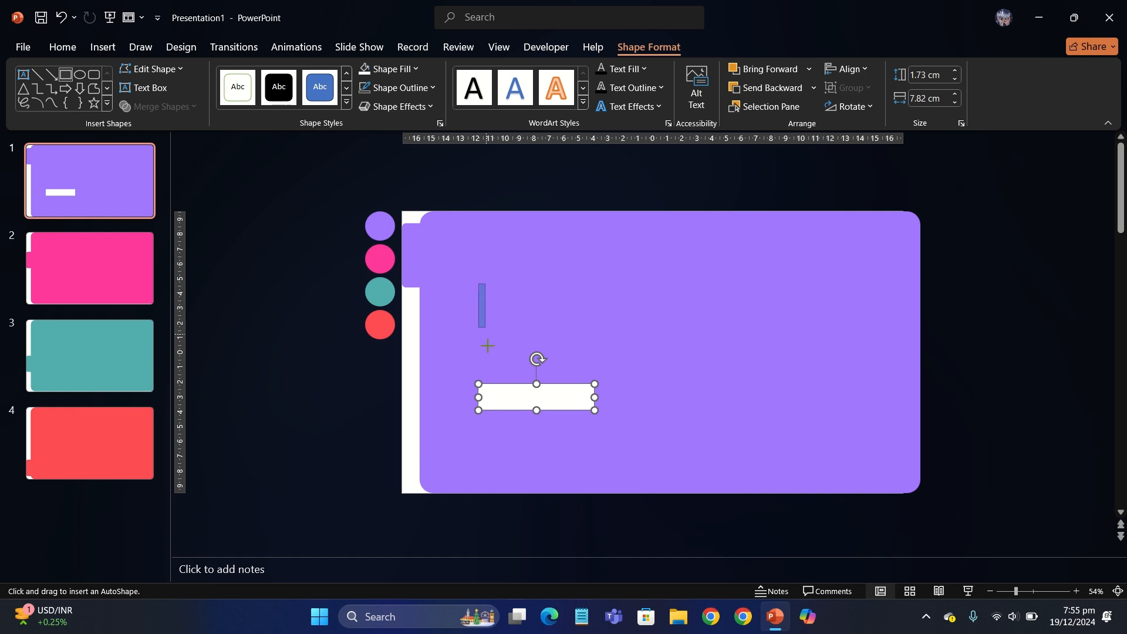
pyautogui.moveTo(488, 410); pyautogui.dragTo(488, 410)
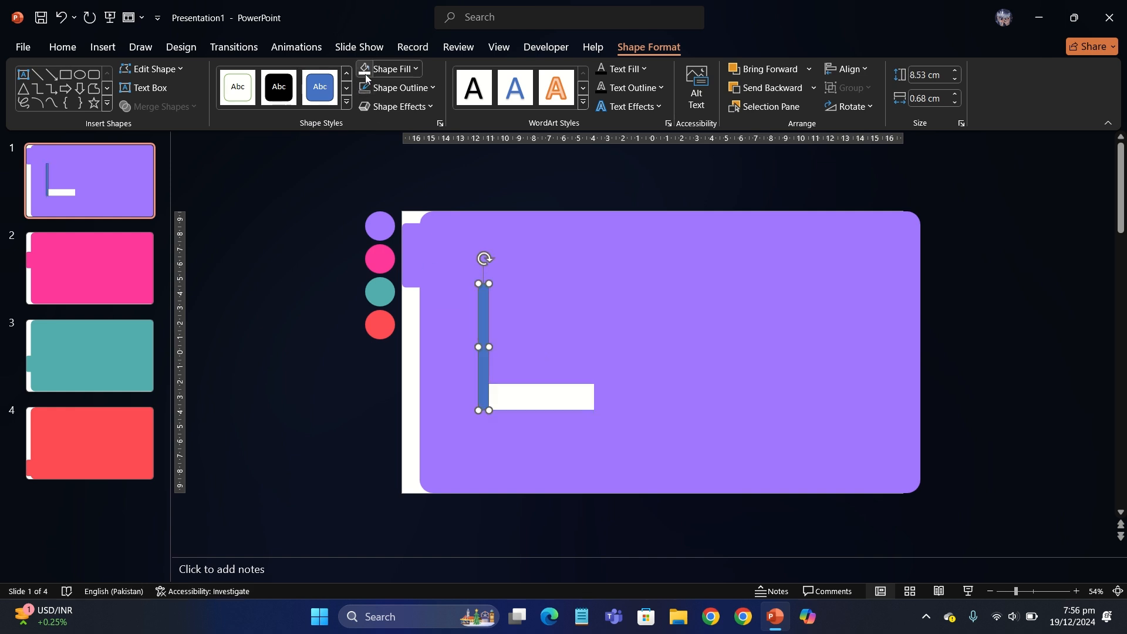
pyautogui.click(365, 69)
pyautogui.moveTo(482, 354); pyautogui.dragTo(589, 368)
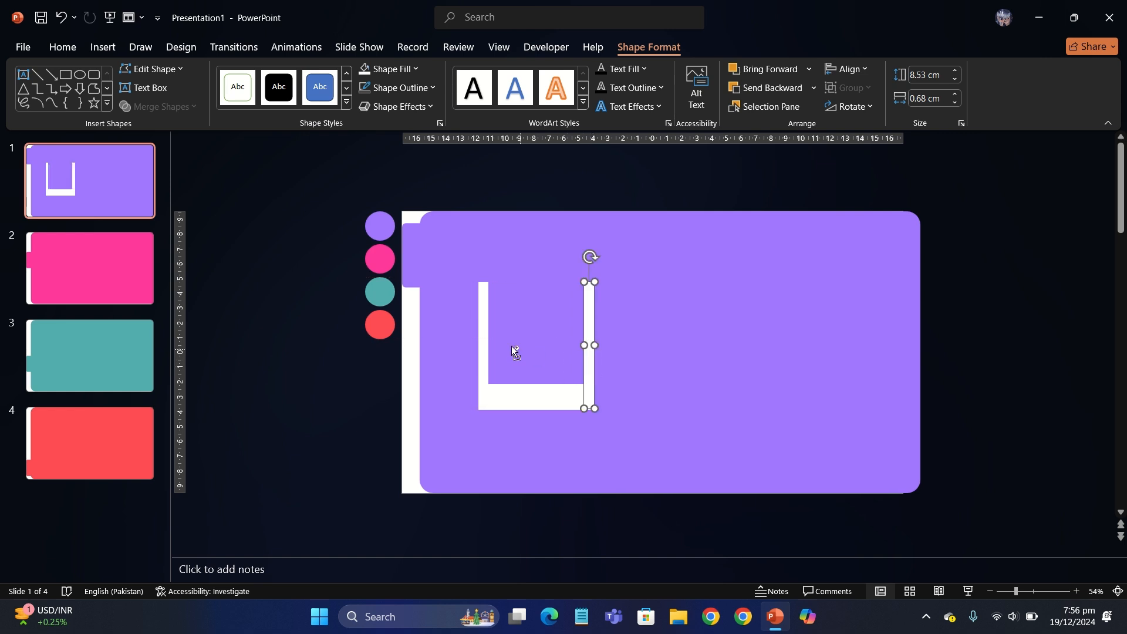
pyautogui.hotkey('ctrl', 'd')
pyautogui.moveTo(693, 258); pyautogui.dragTo(574, 288)
pyautogui.moveTo(467, 292); pyautogui.dragTo(479, 289)
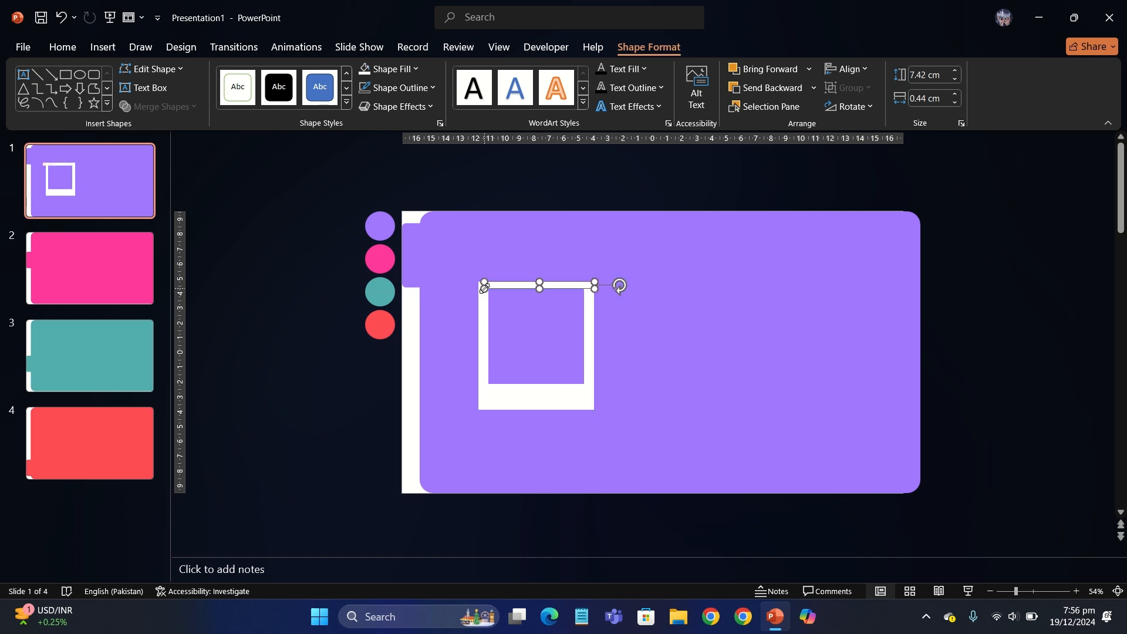
# Step: Group the four bars into one frame, then make it taller and reposition it
pyautogui.keyDown('shift'); pyautogui.click(485, 310); pyautogui.keyUp('shift')
pyautogui.keyDown('shift'); pyautogui.click(589, 329); pyautogui.keyUp('shift')
pyautogui.keyDown('shift'); pyautogui.click(561, 394); pyautogui.keyUp('shift')
pyautogui.rightClick(560, 395)
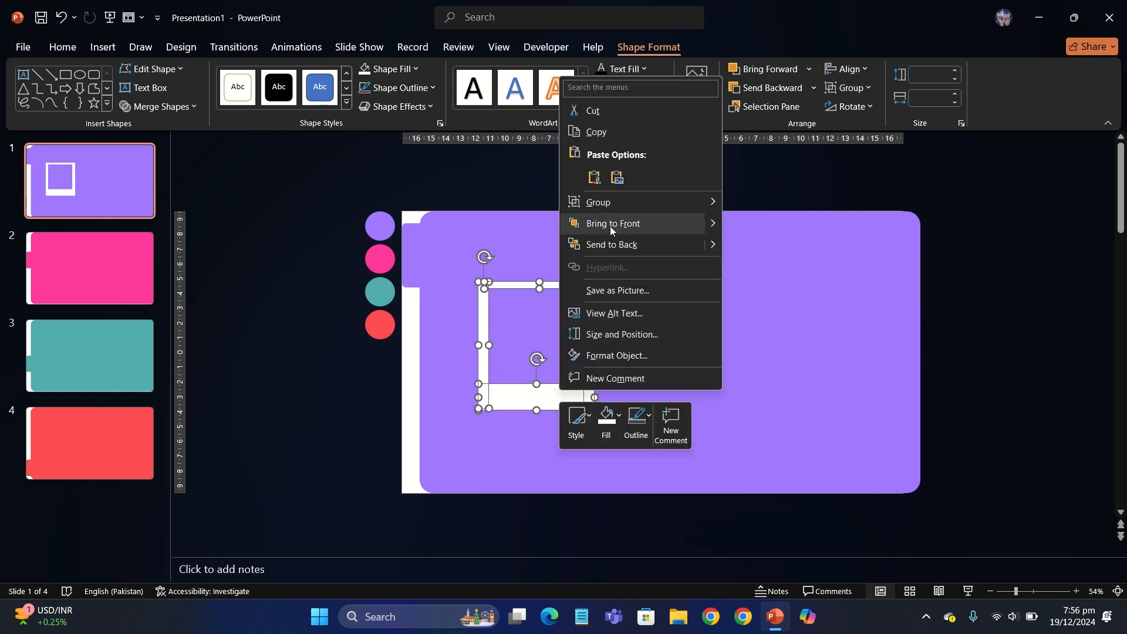
pyautogui.moveTo(610, 201)
pyautogui.click(741, 205)
pyautogui.moveTo(535, 278)
pyautogui.mouseDown()
pyautogui.moveTo(536, 252)
pyautogui.moveTo(534, 268)
pyautogui.moveTo(544, 269)
pyautogui.mouseUp()
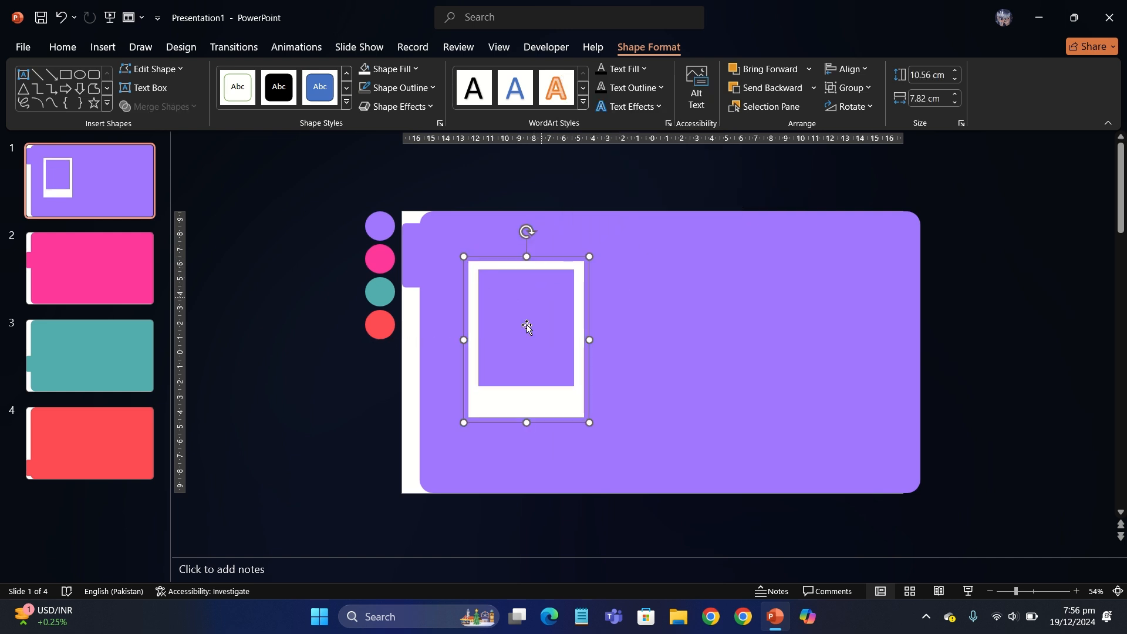
pyautogui.scroll(1, 378, 344)
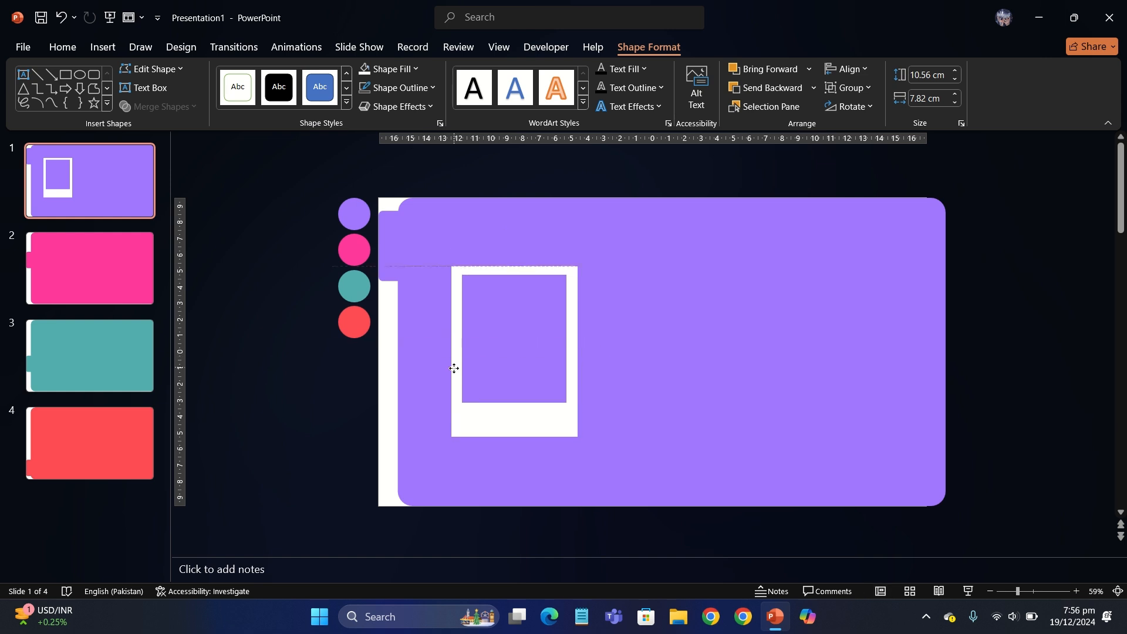
pyautogui.click(267, 391)
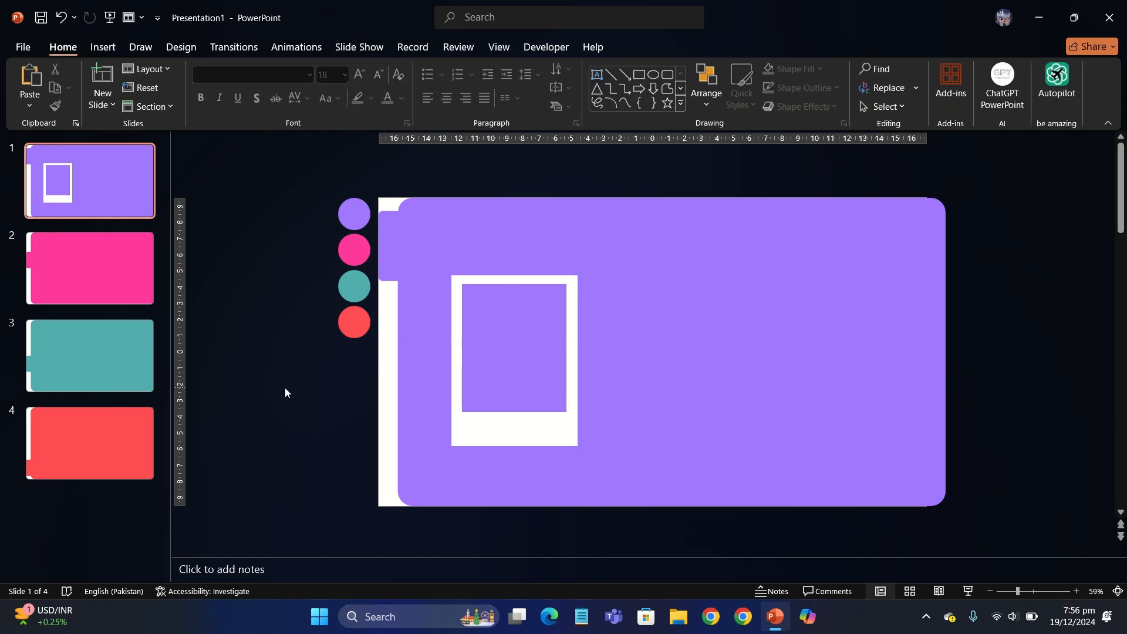
# Step: Insert the standing, green-suit and red-jacket business-woman photos from Downloads onto slide 1
pyautogui.click(457, 392)
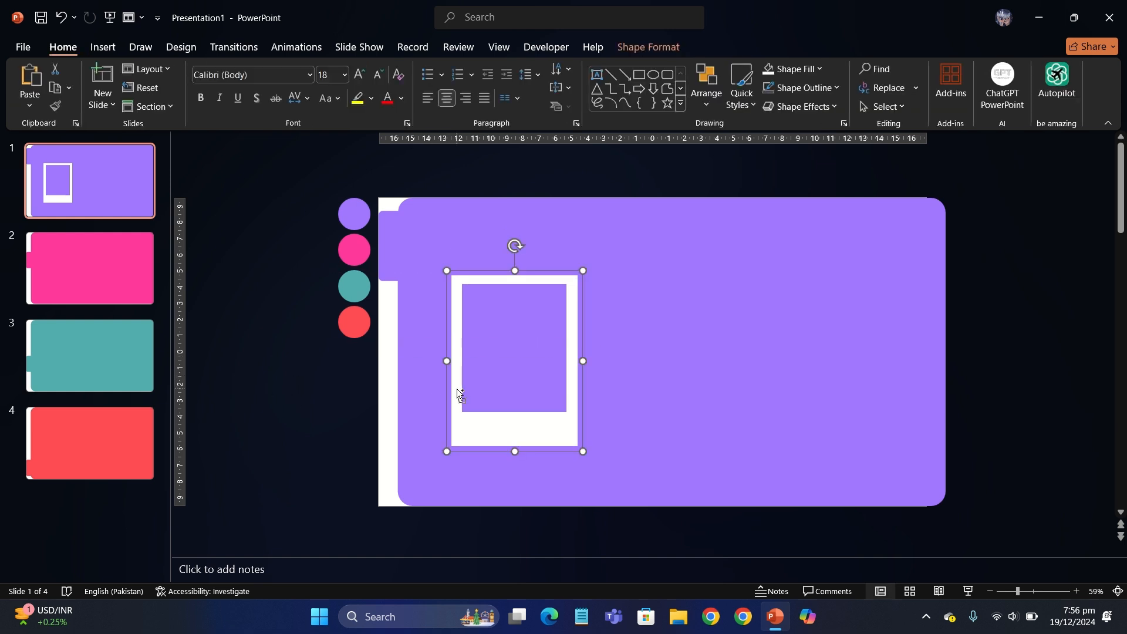
pyautogui.click(114, 52)
pyautogui.click(125, 88)
pyautogui.click(162, 146)
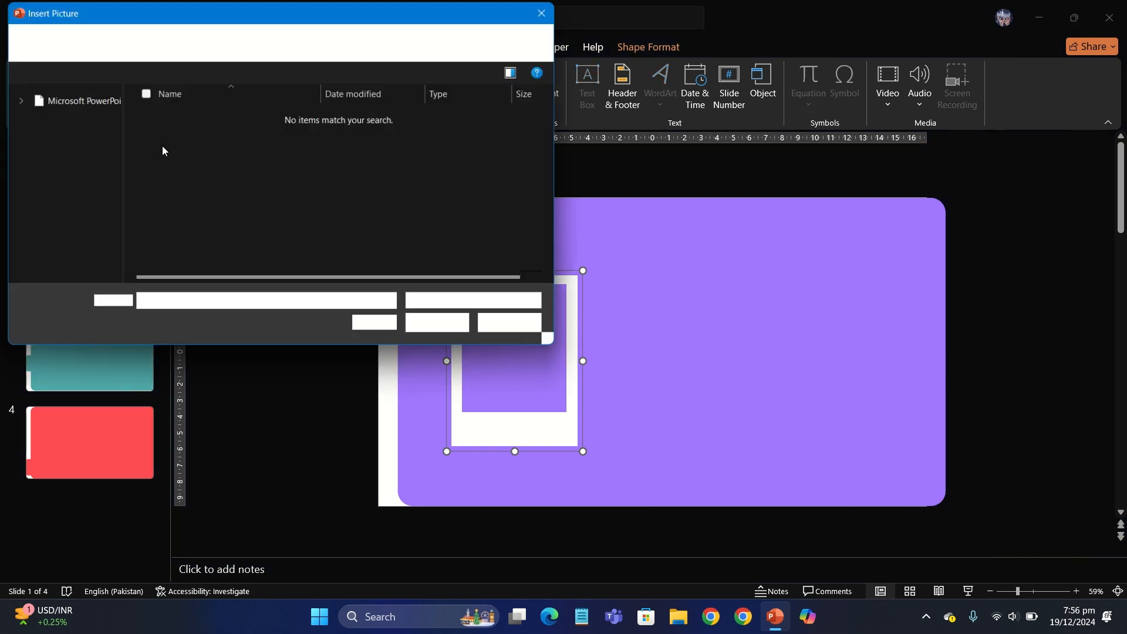
pyautogui.click(71, 152)
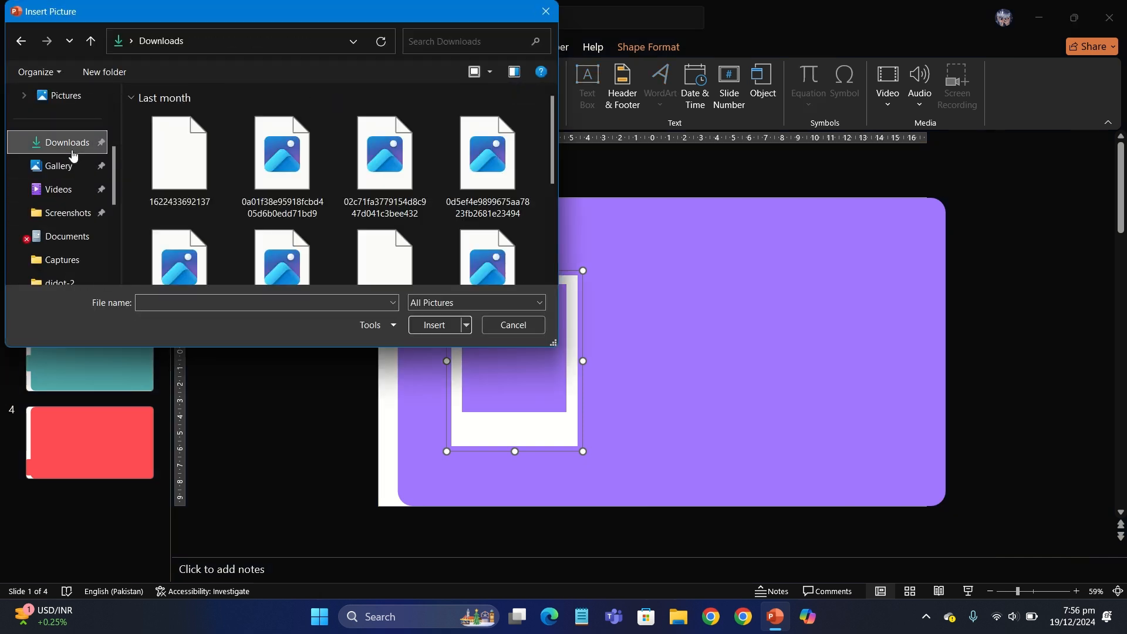
pyautogui.click(400, 164)
pyautogui.keyDown('ctrl'); pyautogui.click(281, 156); pyautogui.keyUp('ctrl')
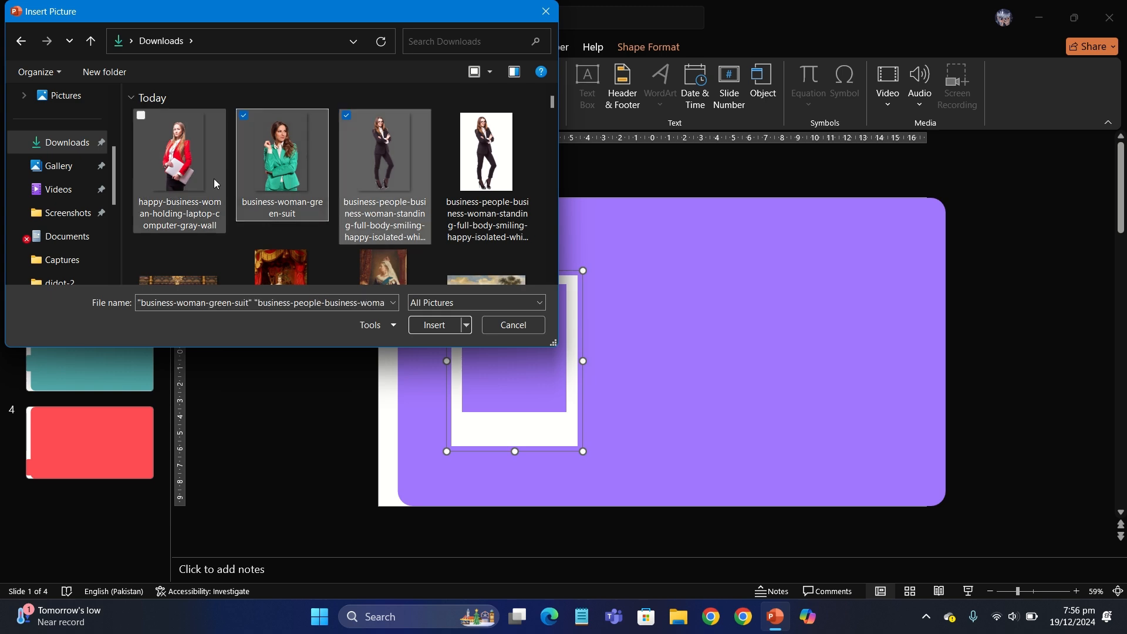
pyautogui.keyDown('ctrl'); pyautogui.click(214, 179); pyautogui.keyUp('ctrl')
pyautogui.press('Return')
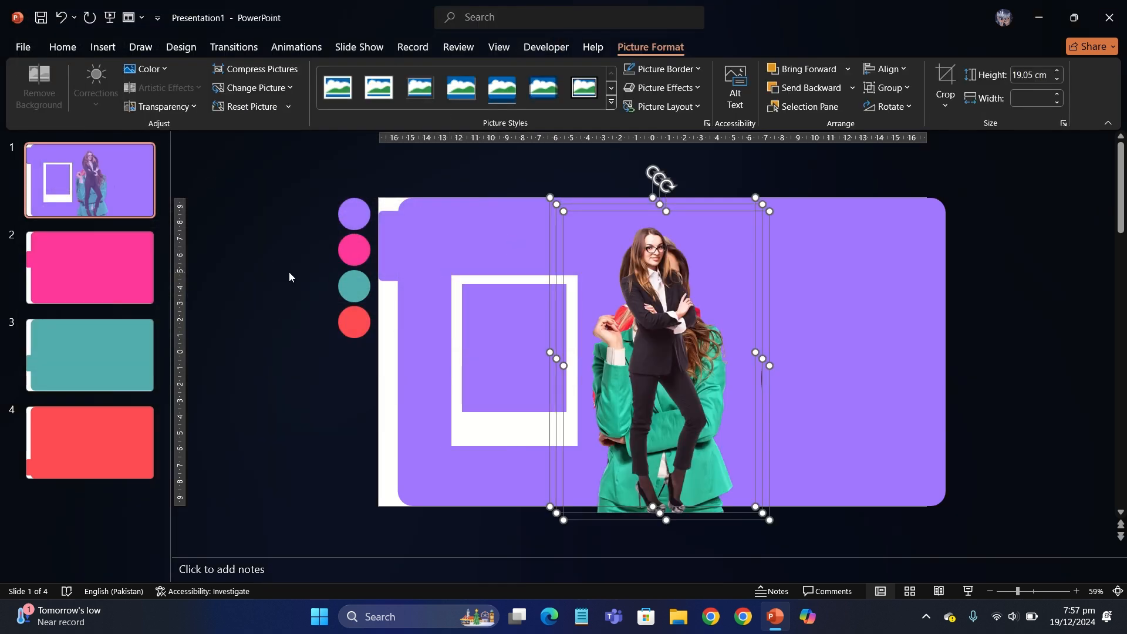
# Step: Resize the inserted photos and place an enlarged red-jacket photo over the frame
pyautogui.moveTo(769, 520); pyautogui.dragTo(668, 373)
pyautogui.click(1030, 311)
pyautogui.moveTo(614, 303); pyautogui.dragTo(799, 384)
pyautogui.click(587, 329)
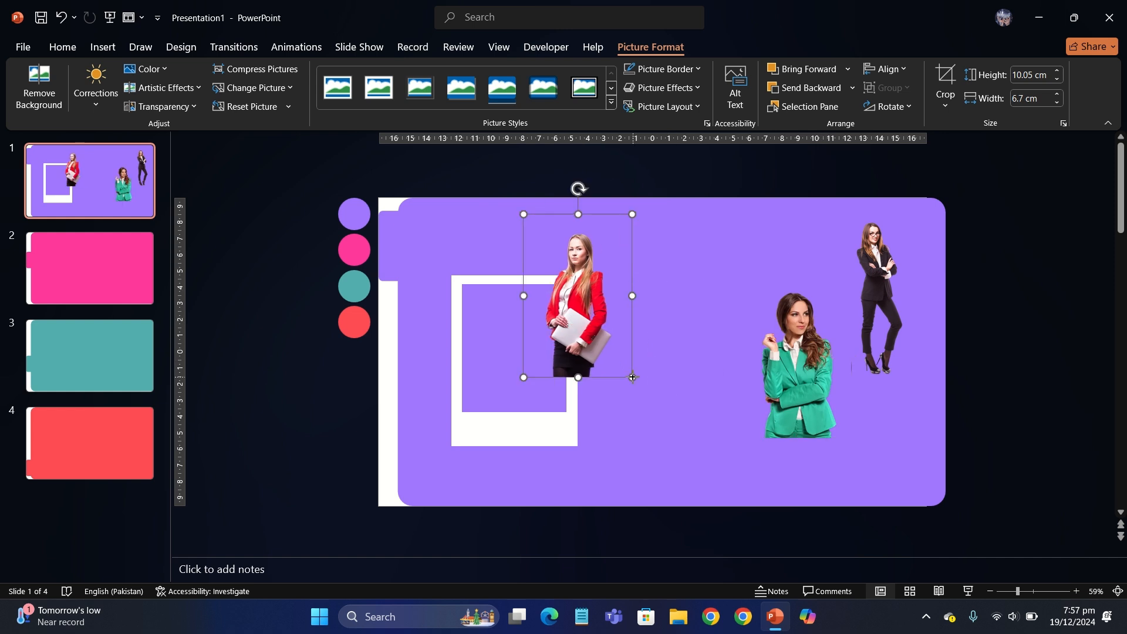
pyautogui.moveTo(632, 377); pyautogui.dragTo(712, 495)
pyautogui.moveTo(616, 352); pyautogui.dragTo(516, 362)
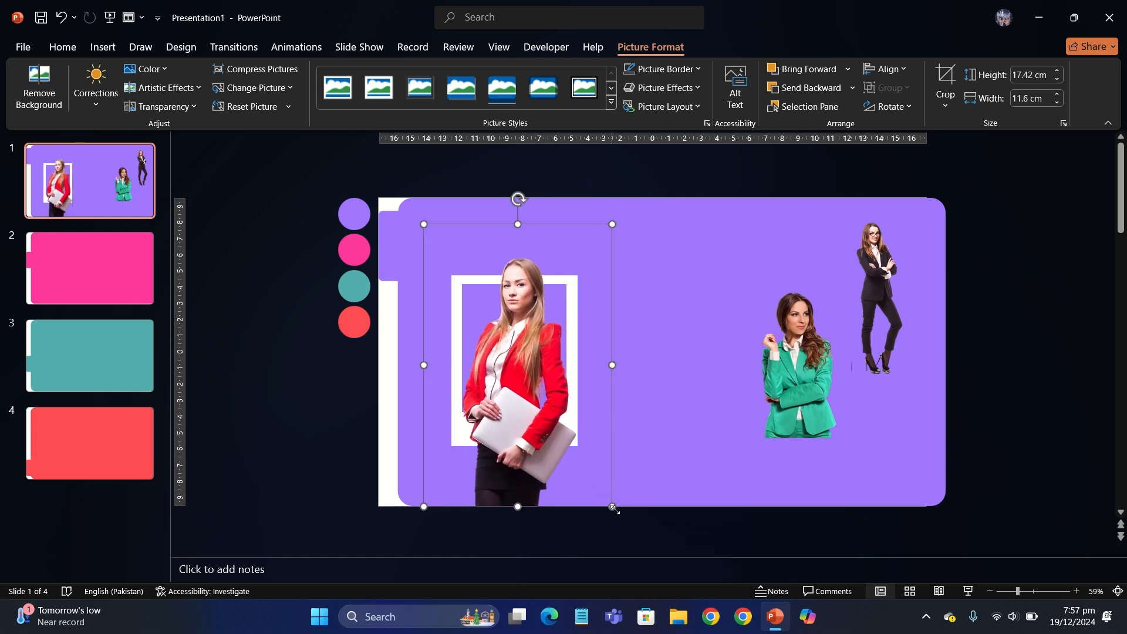
pyautogui.moveTo(613, 509); pyautogui.dragTo(660, 539)
pyautogui.moveTo(573, 456); pyautogui.dragTo(544, 440)
# Step: Crop the red-jacket photo's sides and bottom to fit the frame opening
pyautogui.click(944, 73)
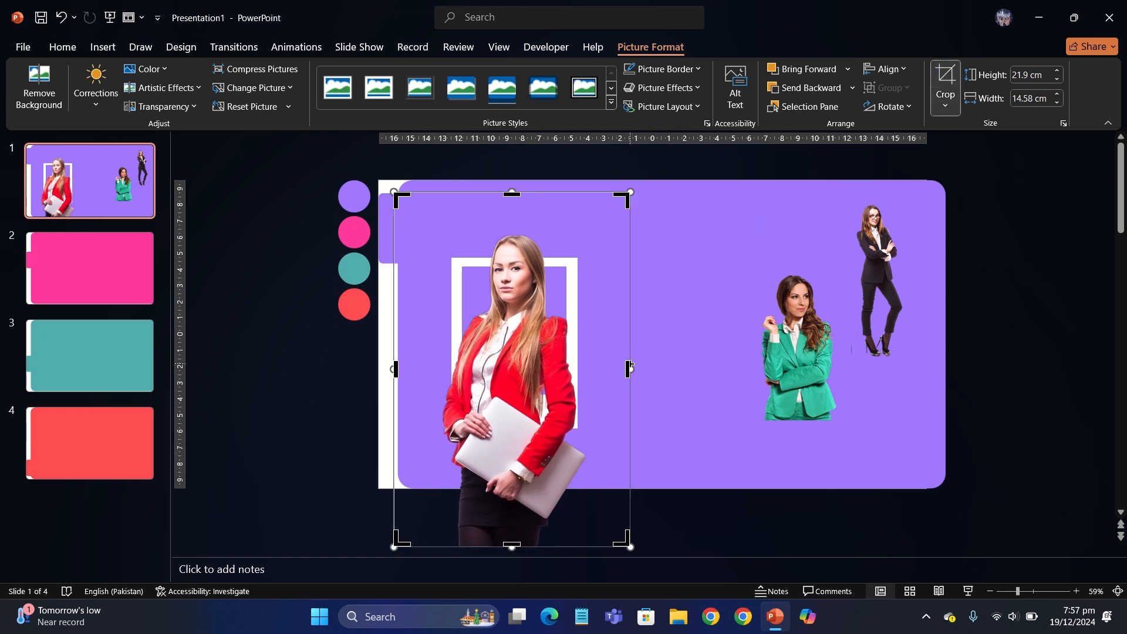
pyautogui.moveTo(629, 367); pyautogui.dragTo(567, 358)
pyautogui.moveTo(395, 369); pyautogui.dragTo(463, 369)
pyautogui.moveTo(512, 541); pyautogui.dragTo(519, 395)
pyautogui.press('Escape')
pyautogui.click(281, 394)
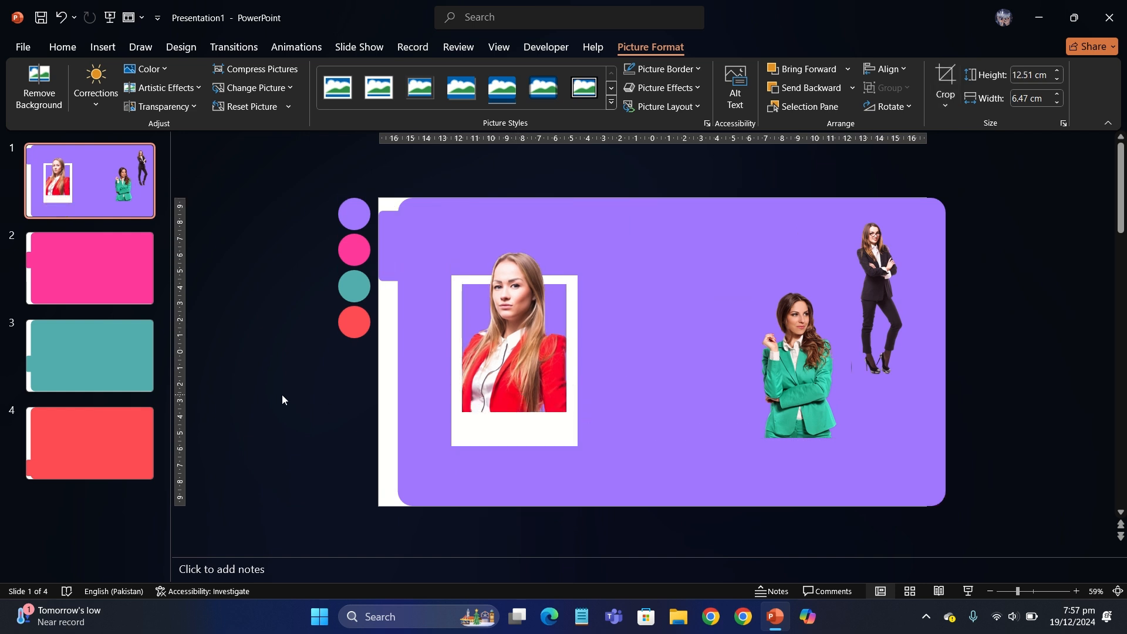
pyautogui.scroll(1, 282, 394)
# Step: Flip the red-jacket photo horizontally
pyautogui.click(477, 377)
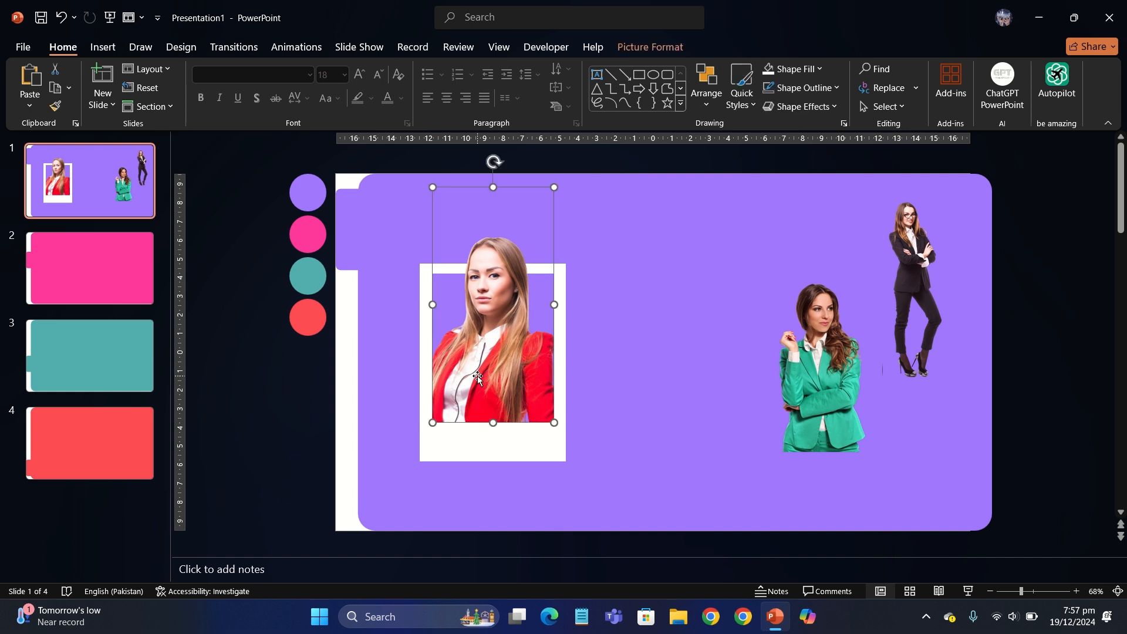
pyautogui.click(651, 47)
pyautogui.click(889, 106)
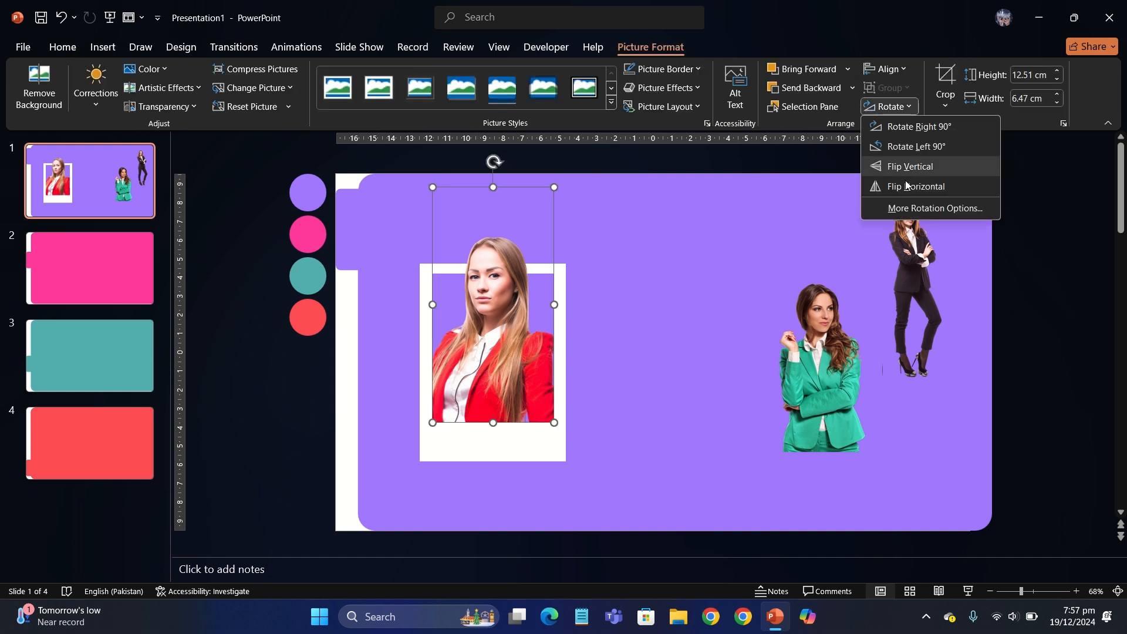
pyautogui.click(907, 186)
pyautogui.click(258, 389)
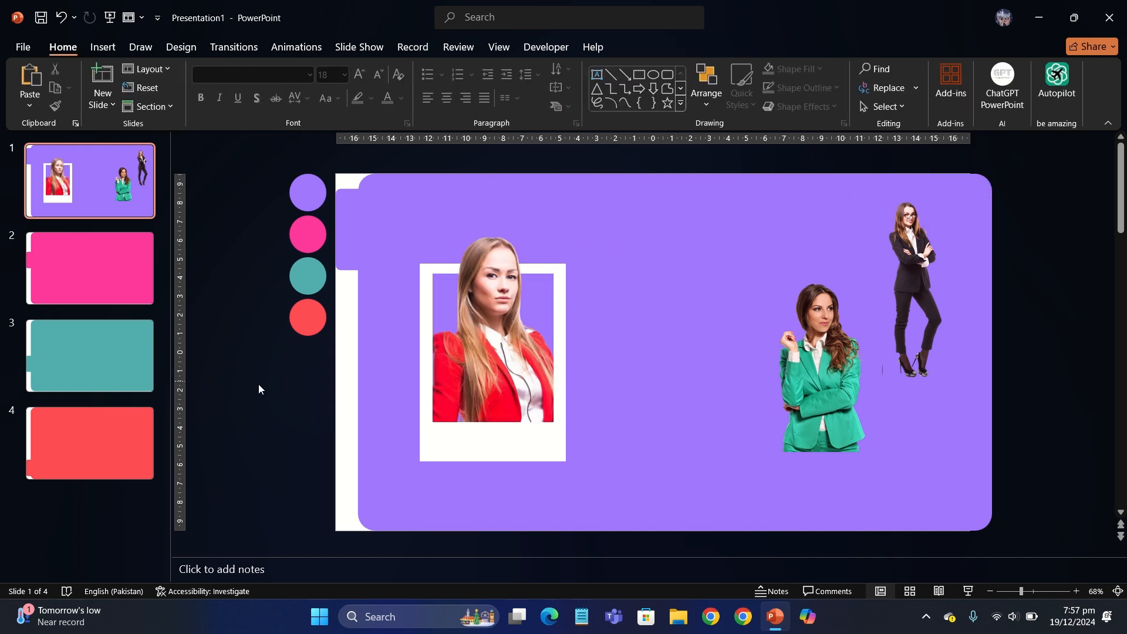
# Step: Move the green-jacket and black-suit pictures from slide 1 onto slide 2
pyautogui.click(807, 364)
pyautogui.keyDown('shift'); pyautogui.click(931, 260); pyautogui.keyUp('shift')
pyautogui.hotkey('ctrl', 'x')
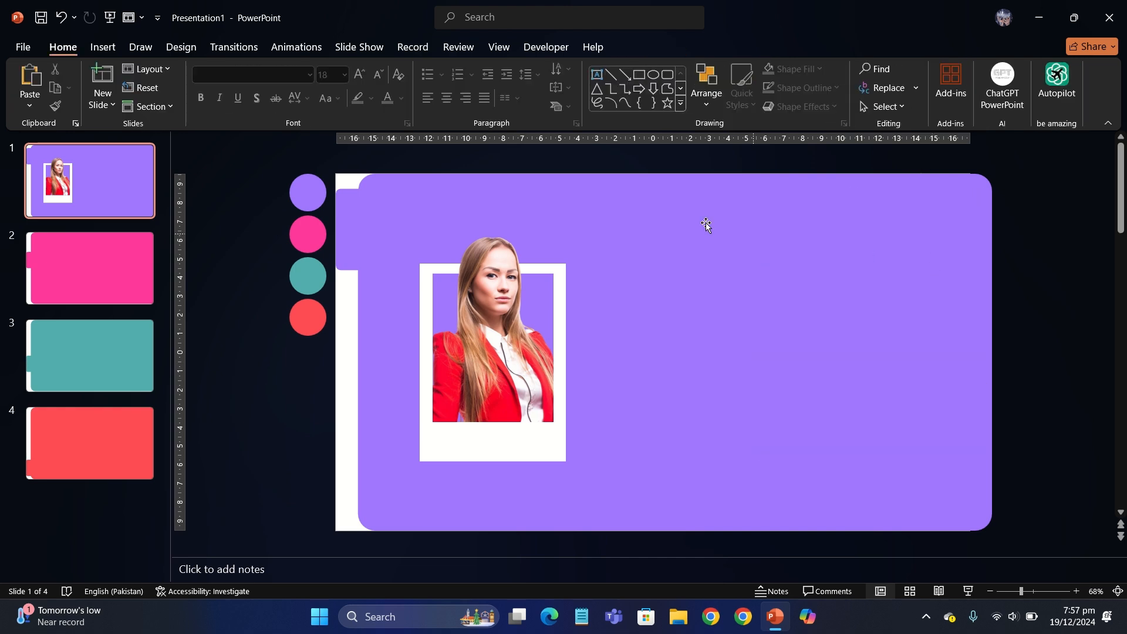
pyautogui.click(109, 287)
pyautogui.hotkey('ctrl', 'v')
# Step: Add a text box right of the photo reading 'HELLO!' and 'I AM' on two lines
pyautogui.click(105, 203)
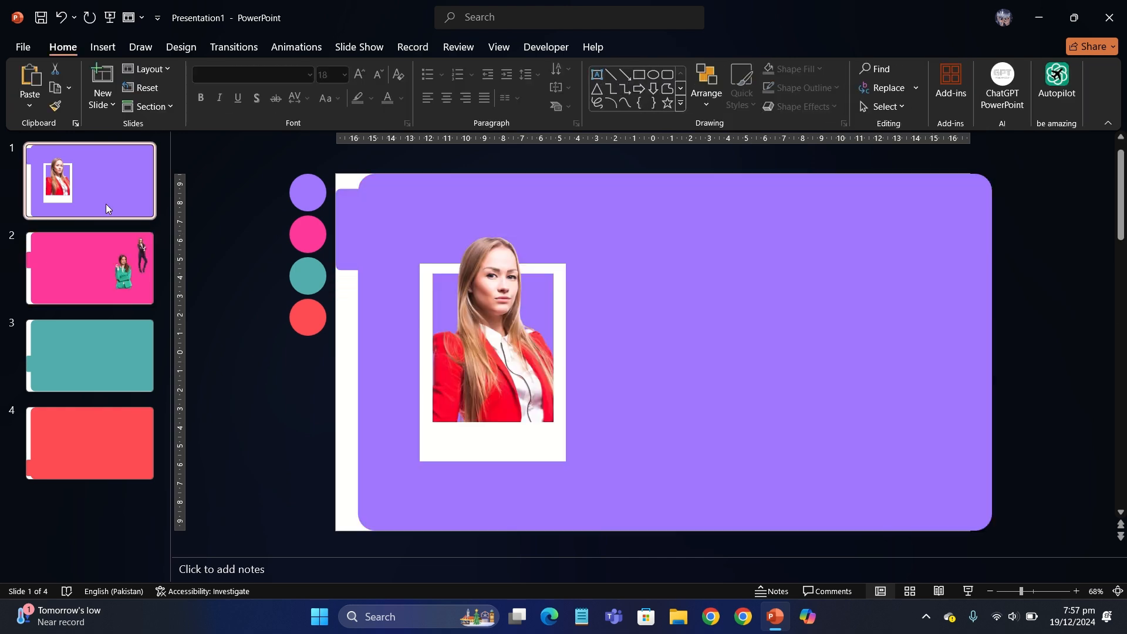
pyautogui.click(597, 75)
pyautogui.moveTo(581, 273); pyautogui.dragTo(751, 317)
pyautogui.write('HEL')
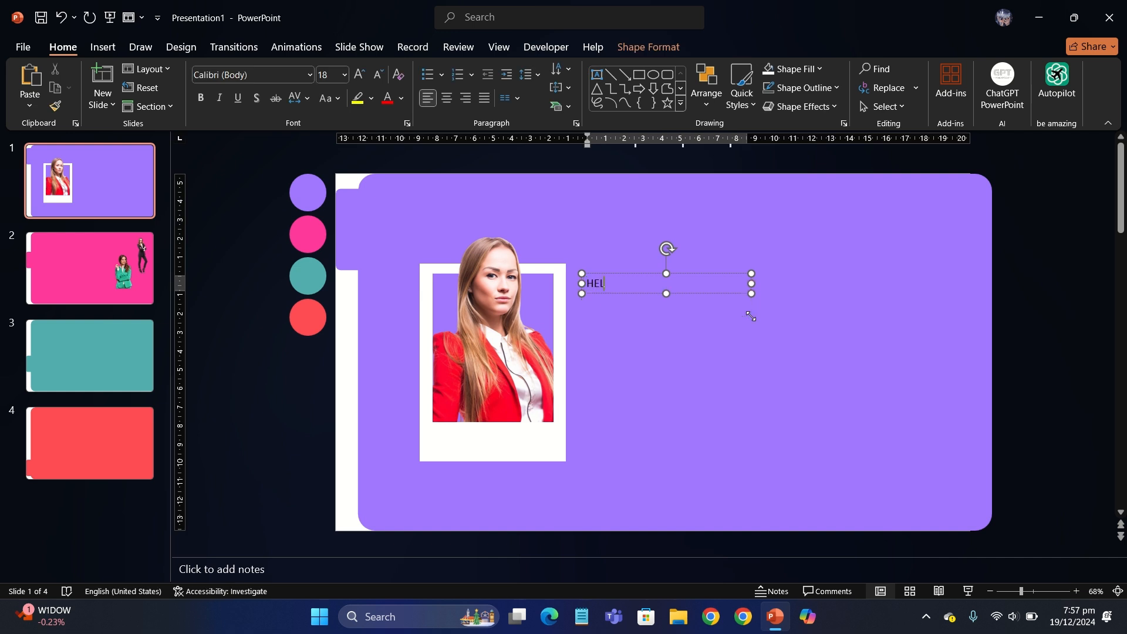
pyautogui.write('LO!')
pyautogui.press('Return')
pyautogui.write('I AM JULIA!')
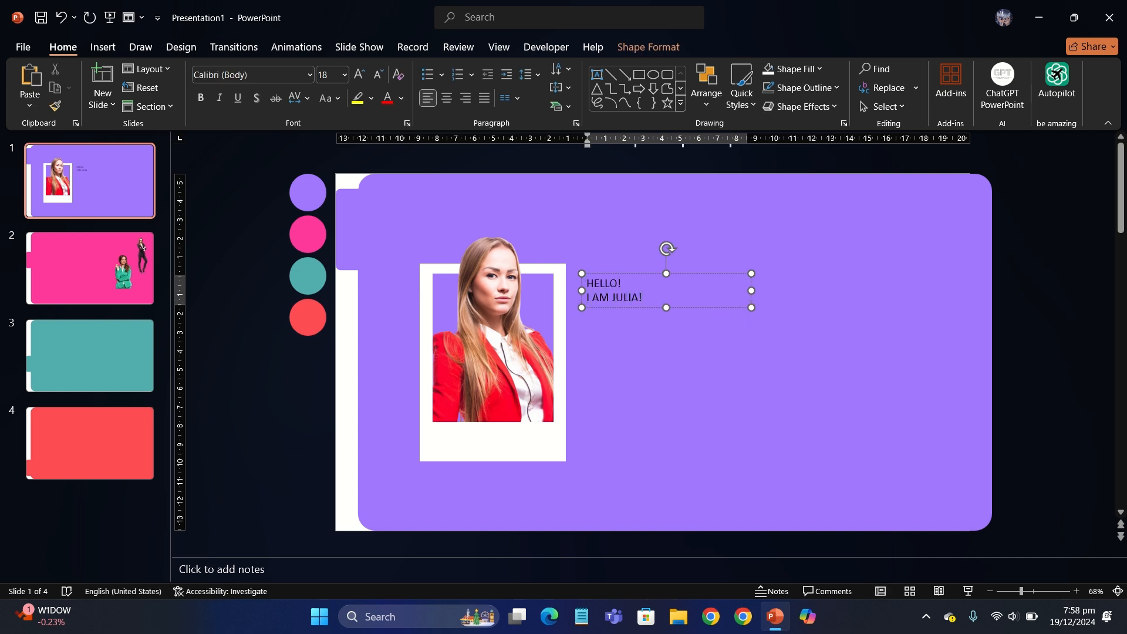
# Step: Make the greeting bold, white Aharoni at 36 pt
pyautogui.click(717, 308)
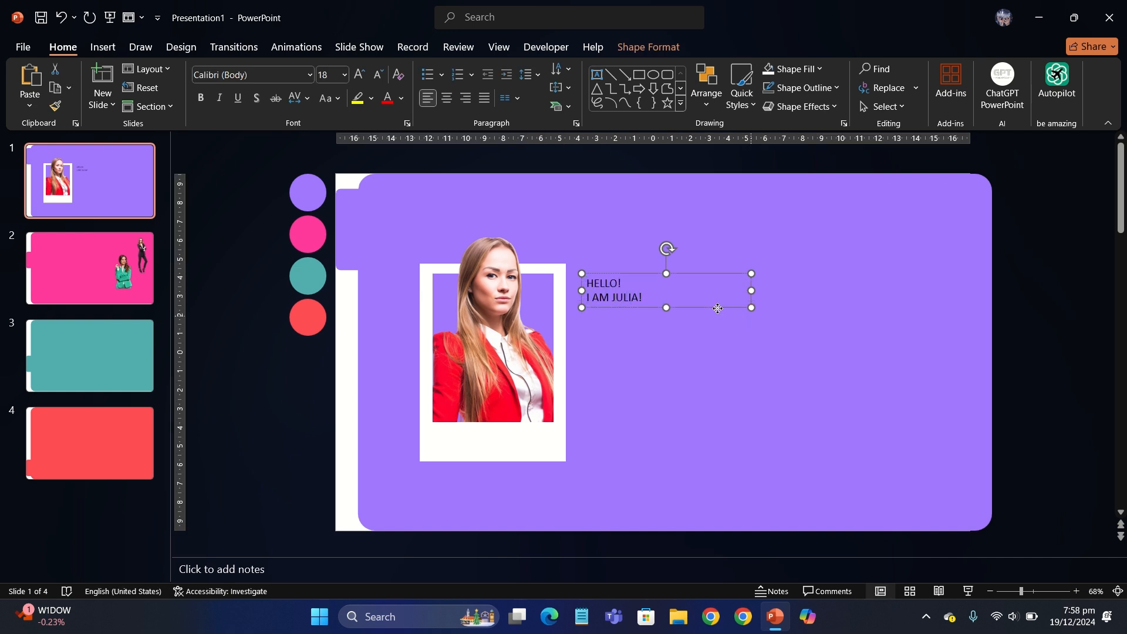
pyautogui.hotkey('ctrl', 'b')
pyautogui.click(402, 103)
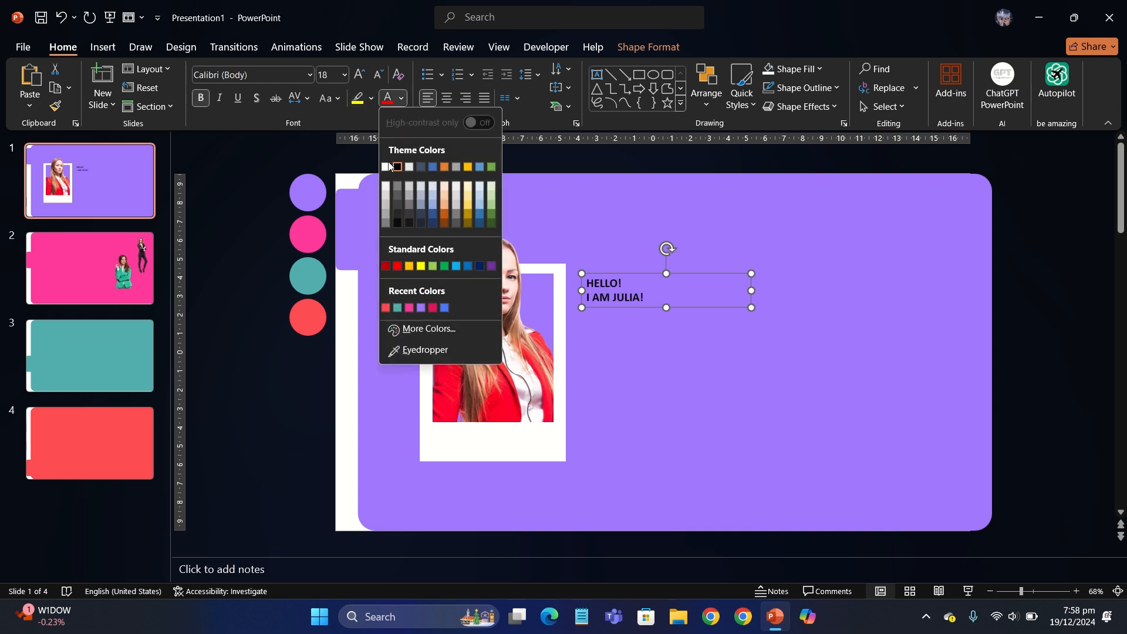
pyautogui.click(389, 165)
pyautogui.click(252, 75)
pyautogui.write('Aharoni')
pyautogui.press('Return')
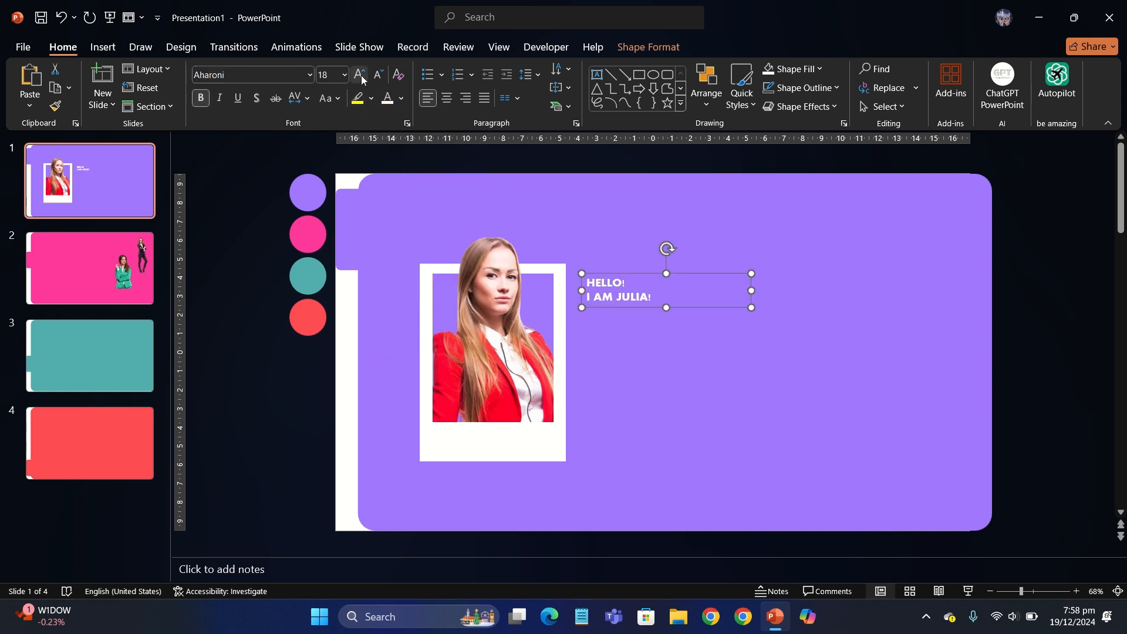
pyautogui.click(362, 79)
pyautogui.click(362, 79)
pyautogui.click(362, 79)
pyautogui.click(362, 79)
pyautogui.click(362, 79)
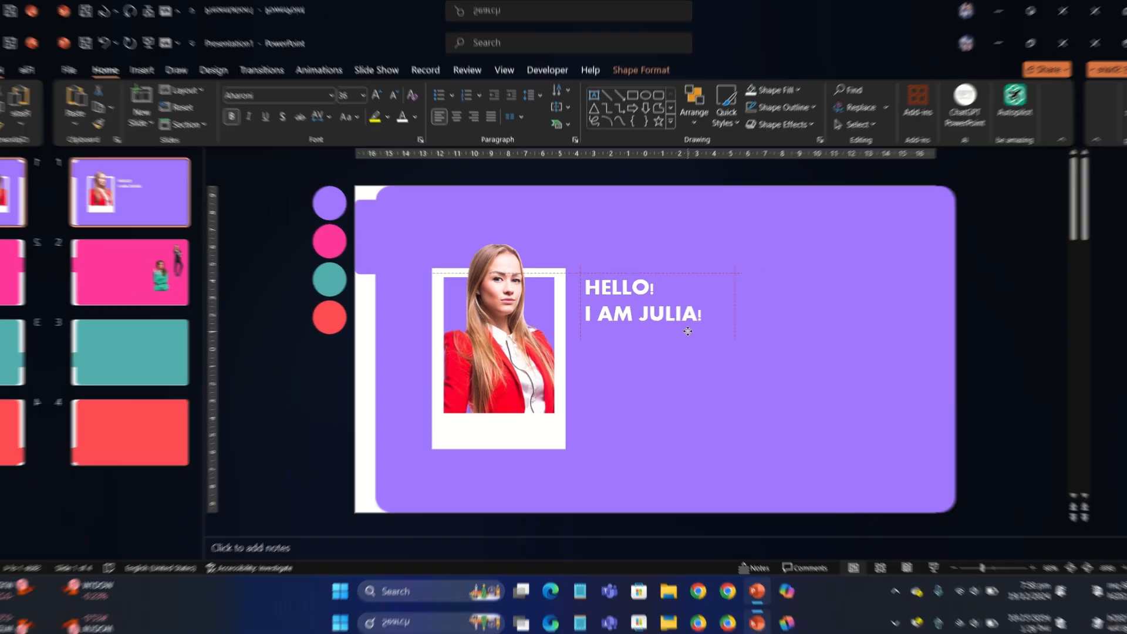
# Step: Paste the Lorem Ipsum paragraph unbolded and white, placed under the greeting
pyautogui.hotkey('ctrl', 'v')
pyautogui.click(202, 98)
pyautogui.click(378, 75)
pyautogui.click(379, 75)
pyautogui.click(379, 75)
pyautogui.click(378, 75)
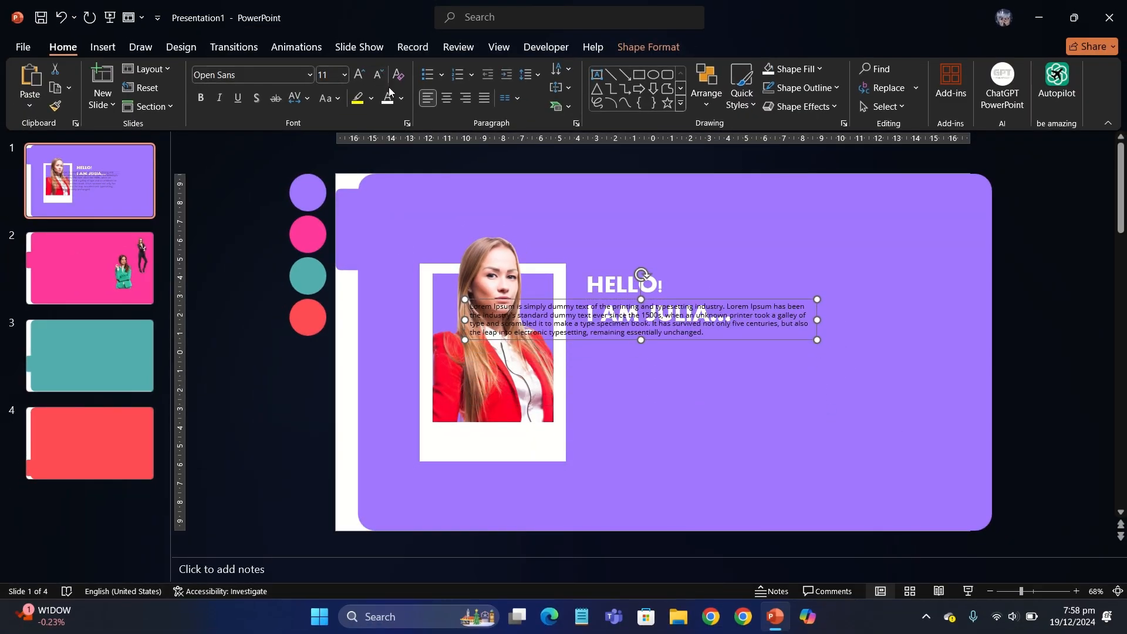
pyautogui.click(388, 99)
pyautogui.moveTo(819, 319); pyautogui.dragTo(605, 364)
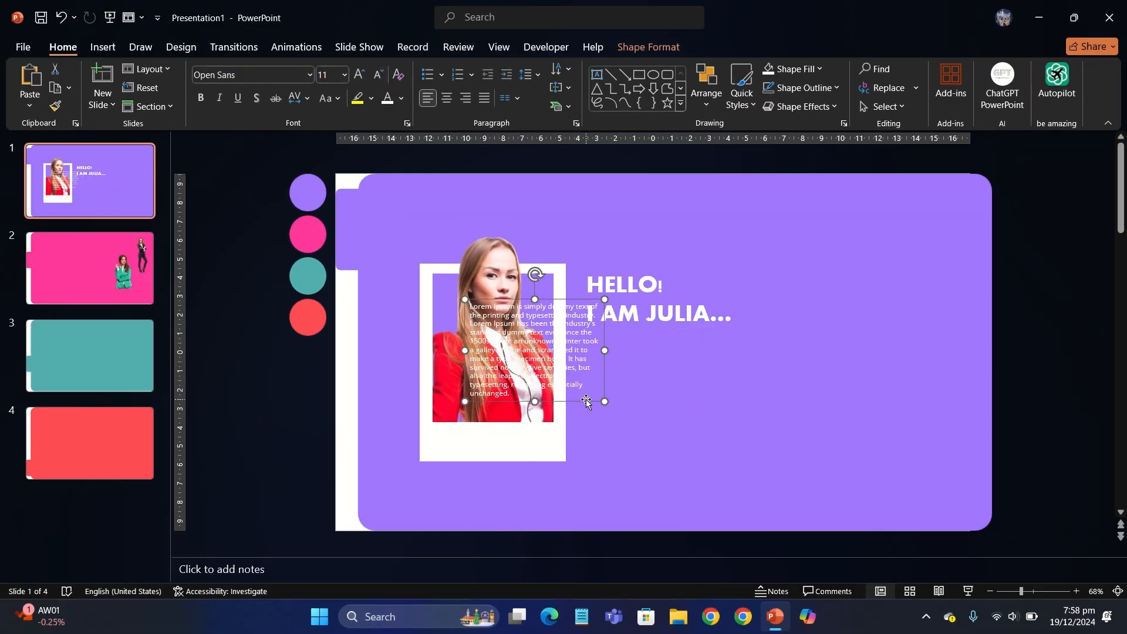
pyautogui.moveTo(586, 402); pyautogui.dragTo(701, 429)
pyautogui.moveTo(725, 378); pyautogui.dragTo(760, 384)
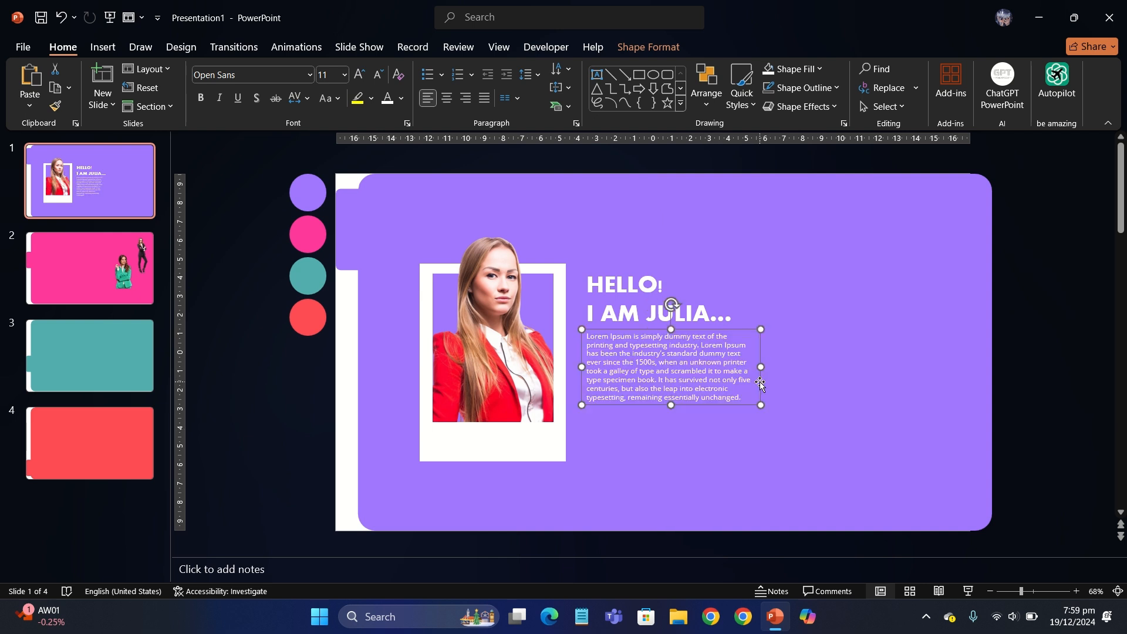
# Step: Set the paragraph to DaunPenh 12 pt with wider line spacing
pyautogui.click(269, 73)
pyautogui.write('DaunPenh')
pyautogui.press('Return')
pyautogui.doubleClick(361, 78)
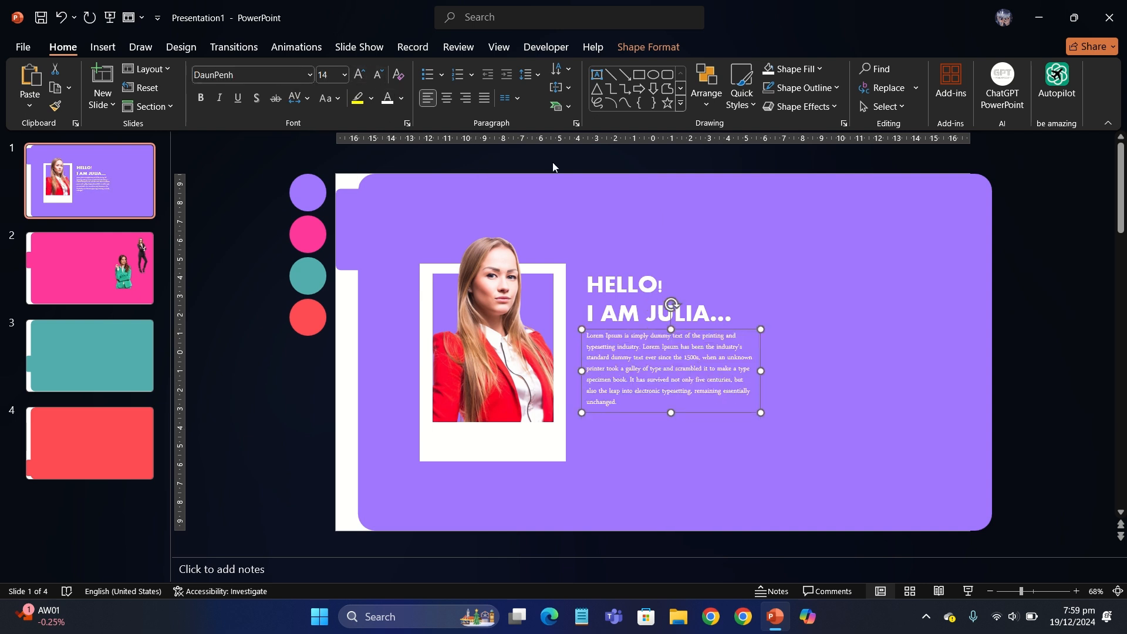
pyautogui.click(526, 74)
pyautogui.click(567, 118)
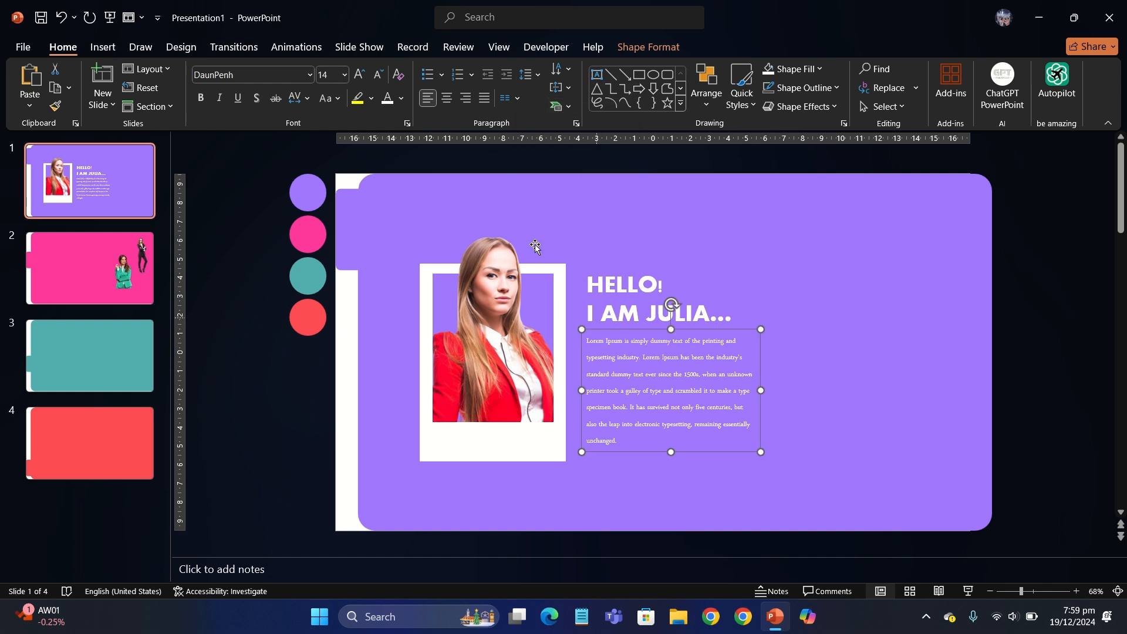
pyautogui.click(372, 77)
pyautogui.moveTo(692, 418); pyautogui.dragTo(693, 419)
pyautogui.click(280, 377)
# Step: Draw a fully rounded white pill with no outline below the paragraph
pyautogui.scroll(2, 281, 378)
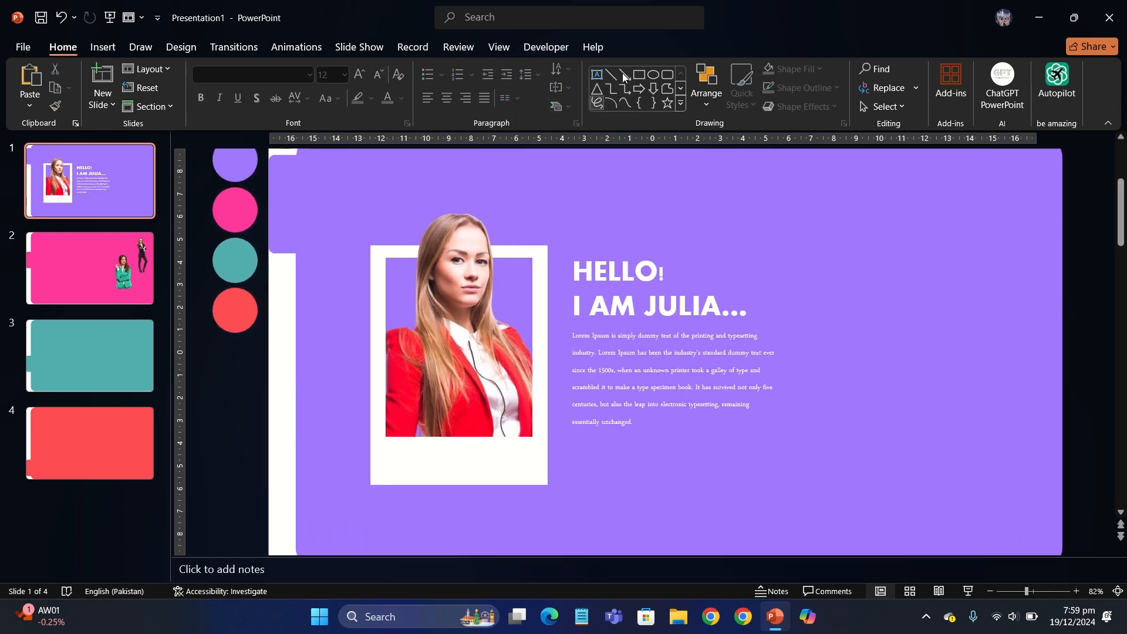
pyautogui.moveTo(576, 442); pyautogui.dragTo(713, 472)
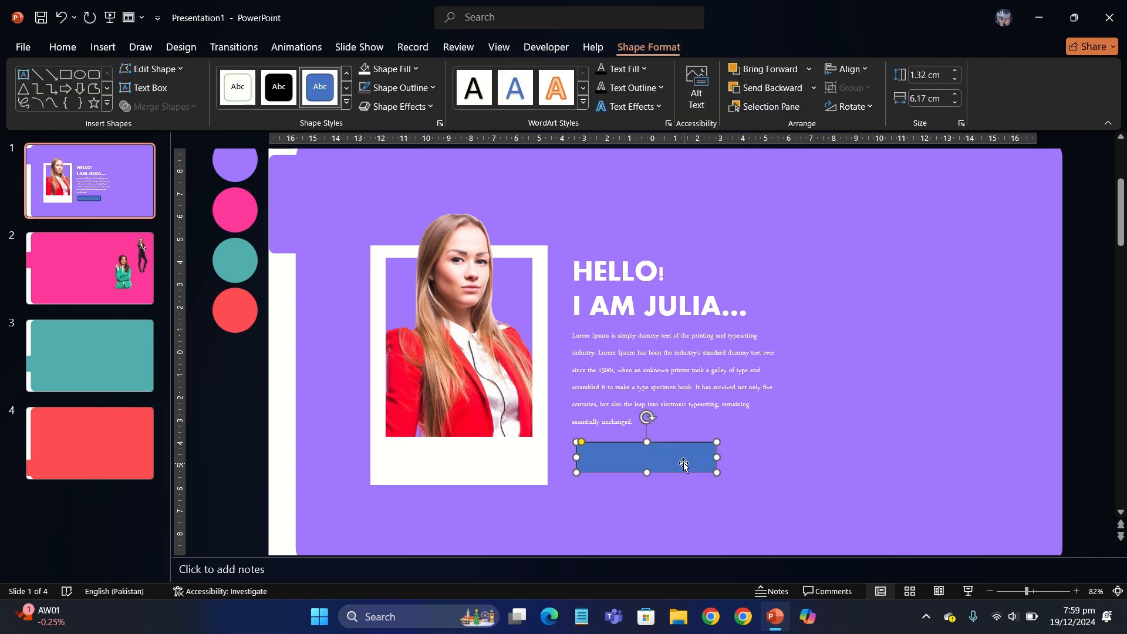
pyautogui.moveTo(579, 442); pyautogui.dragTo(611, 470)
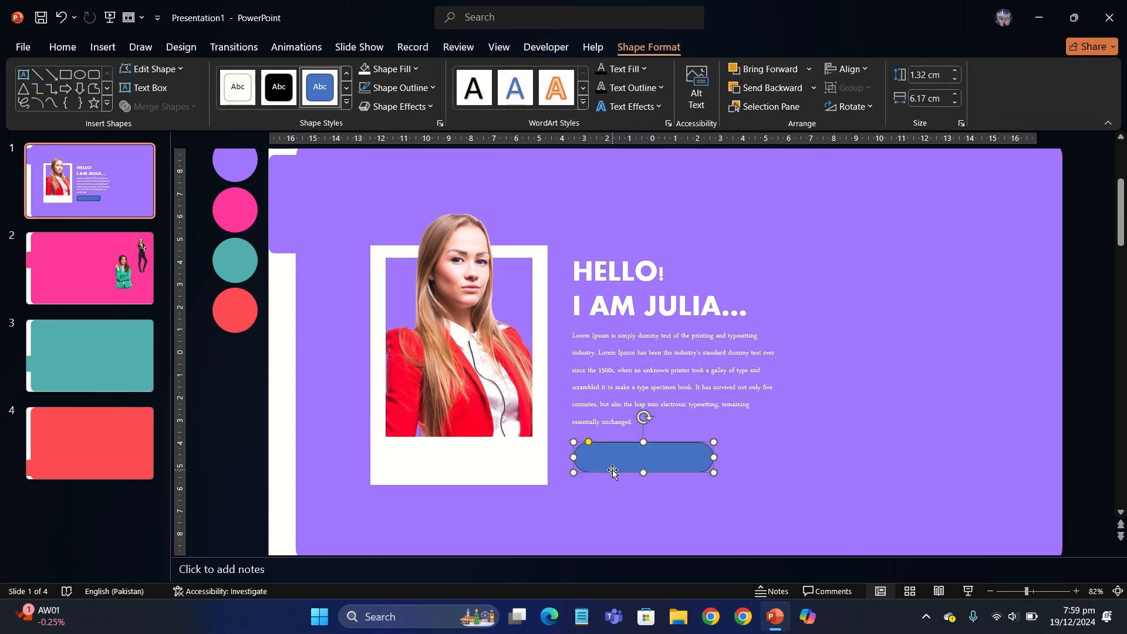
pyautogui.click(366, 91)
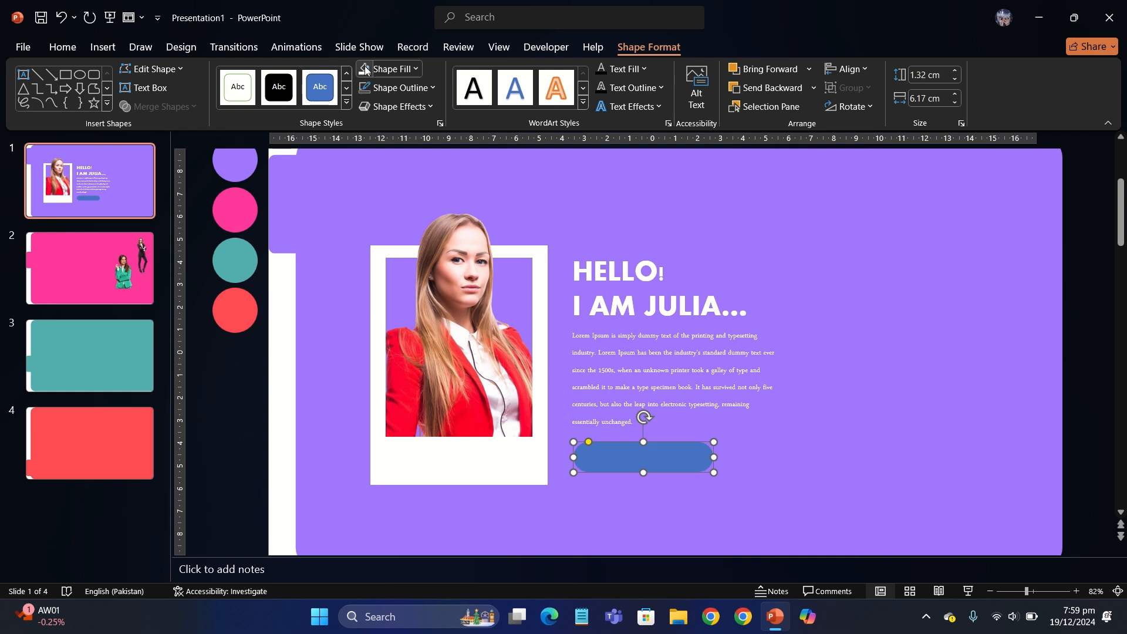
pyautogui.click(365, 71)
pyautogui.moveTo(712, 457); pyautogui.dragTo(721, 457)
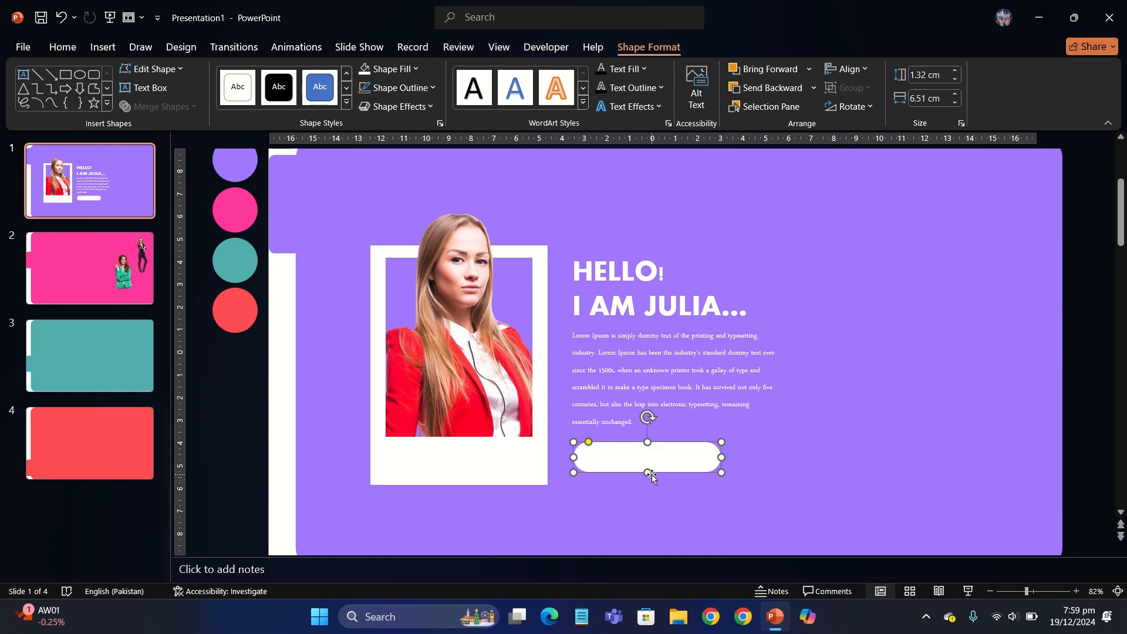
pyautogui.moveTo(649, 474); pyautogui.dragTo(660, 459)
pyautogui.click(228, 371)
# Step: Add a small purple circle aligned inside the pill's left end
pyautogui.click(654, 74)
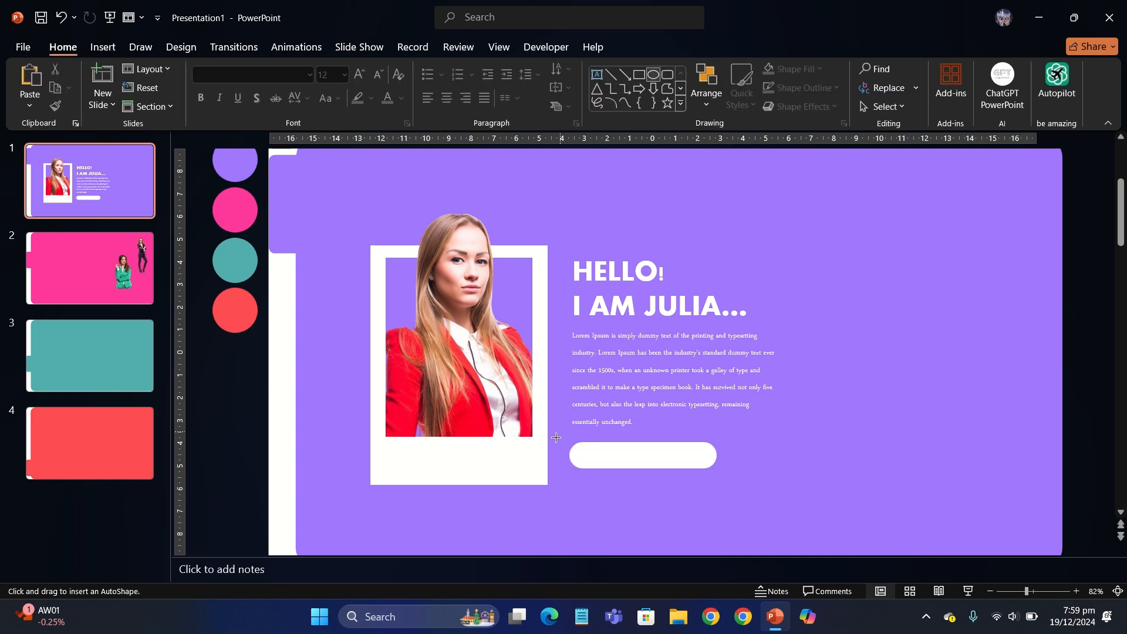
pyautogui.moveTo(598, 464); pyautogui.dragTo(589, 461)
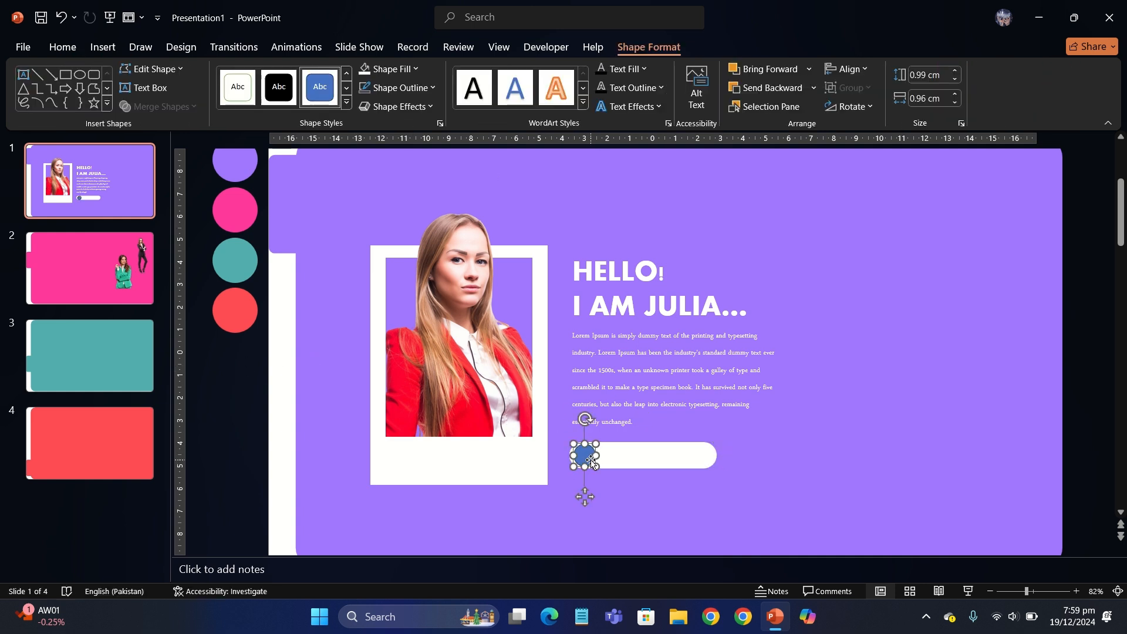
pyautogui.click(384, 69)
pyautogui.click(398, 279)
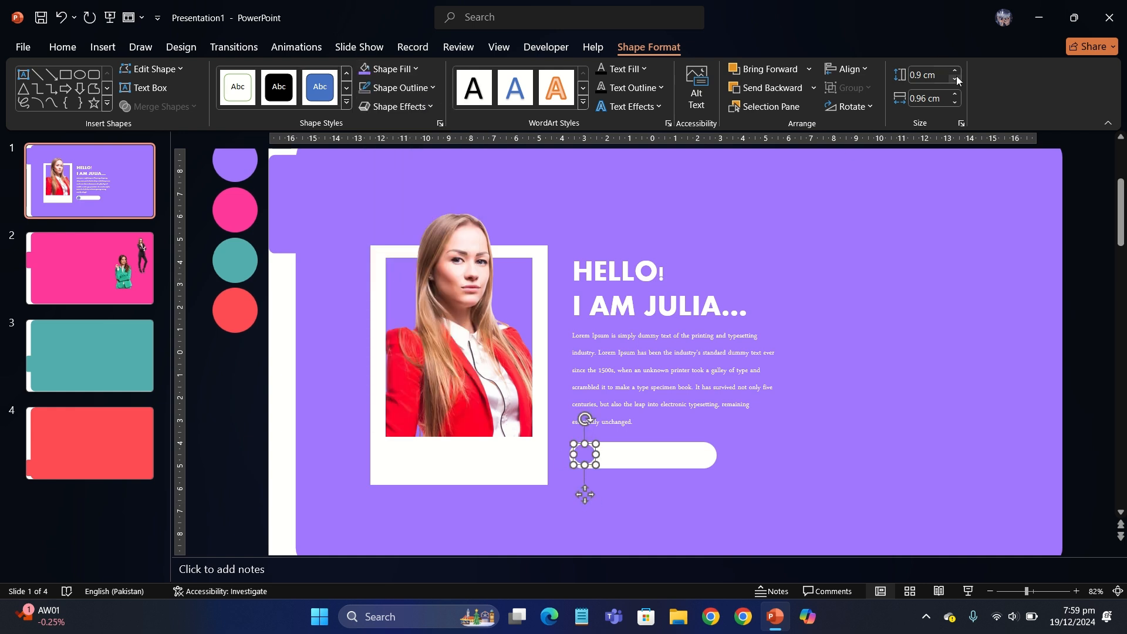
pyautogui.moveTo(589, 496); pyautogui.dragTo(590, 496)
pyautogui.click(246, 405)
# Step: Insert a person icon found by searching 'pe' in the icon library
pyautogui.click(104, 47)
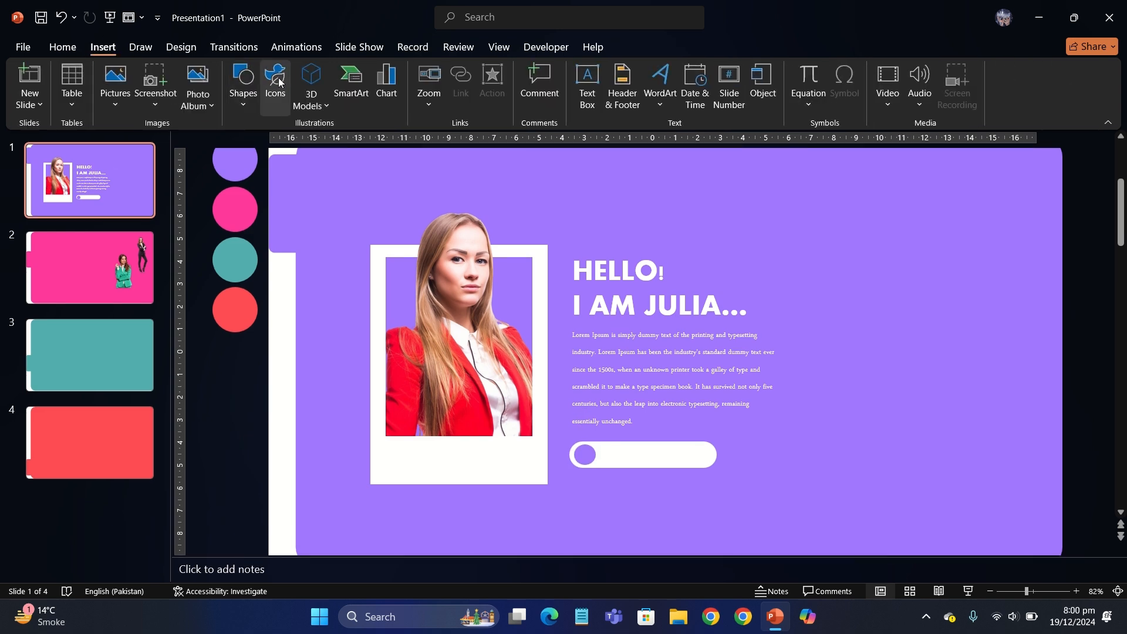
pyautogui.click(276, 82)
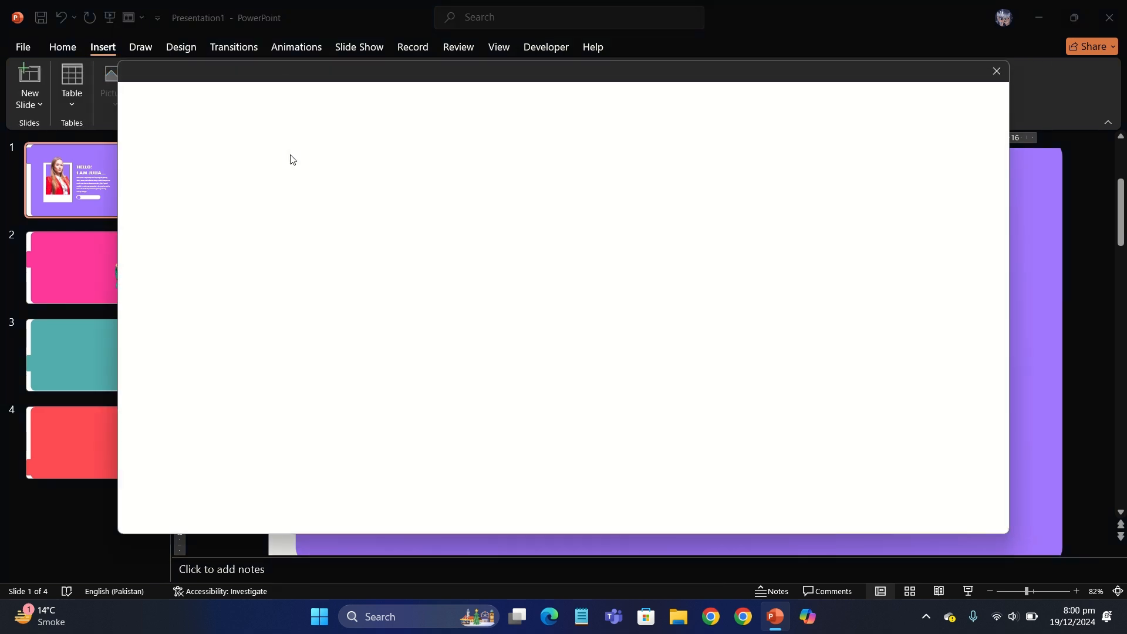
pyautogui.write('person')
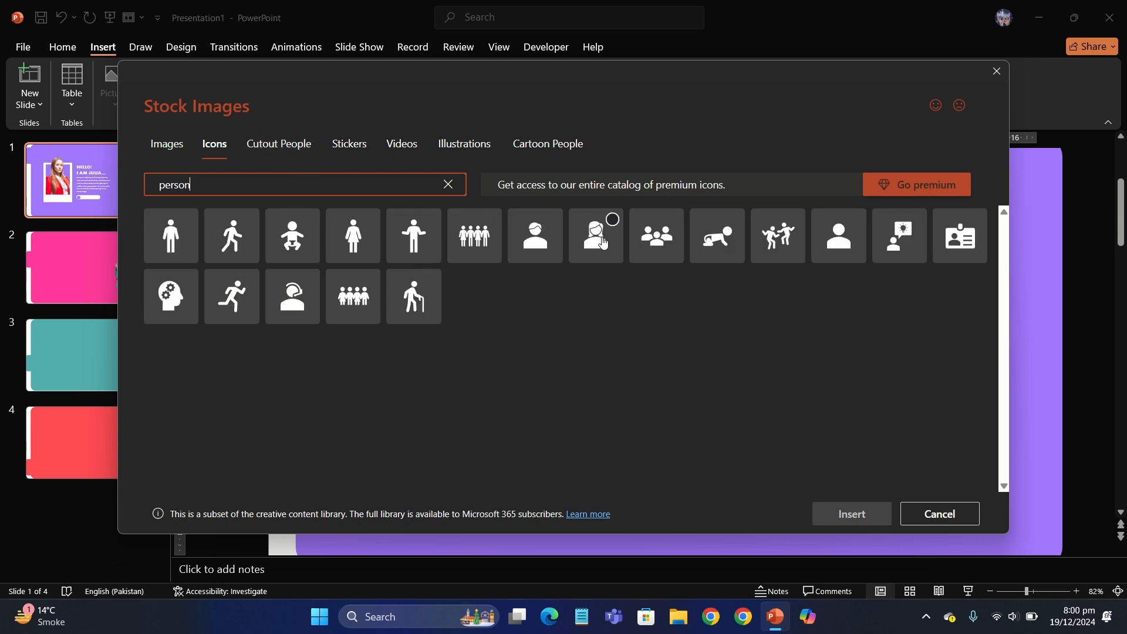
pyautogui.click(838, 238)
pyautogui.click(851, 514)
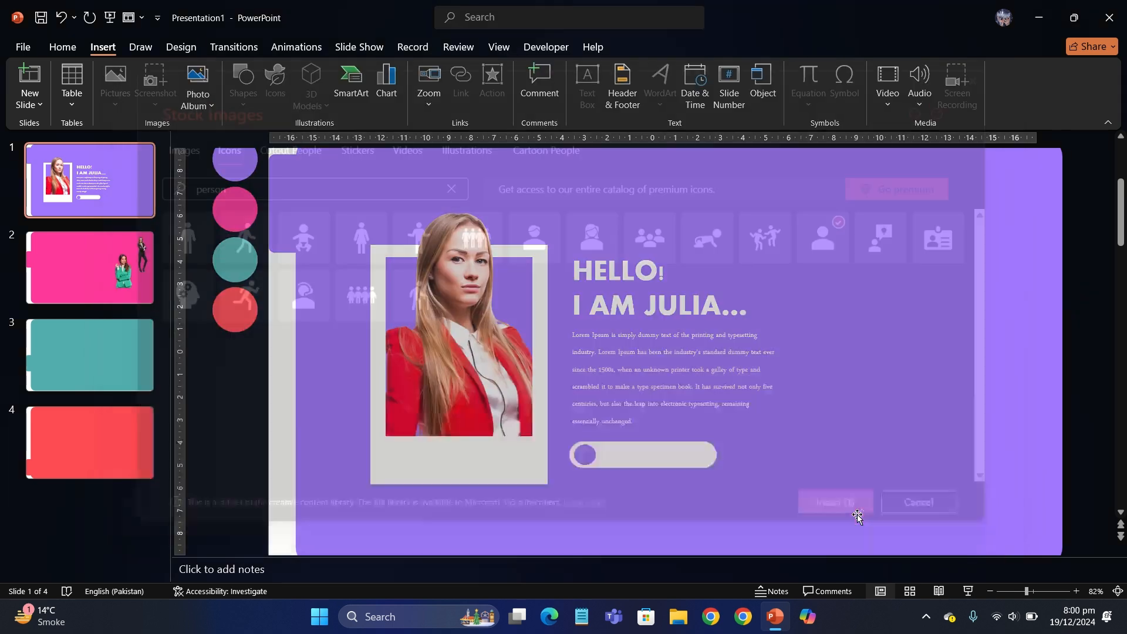
# Step: Shrink and centre the person icon on the pill's purple circle and fill it white
pyautogui.moveTo(683, 382); pyautogui.dragTo(552, 520)
pyautogui.scroll(5, 646, 343)
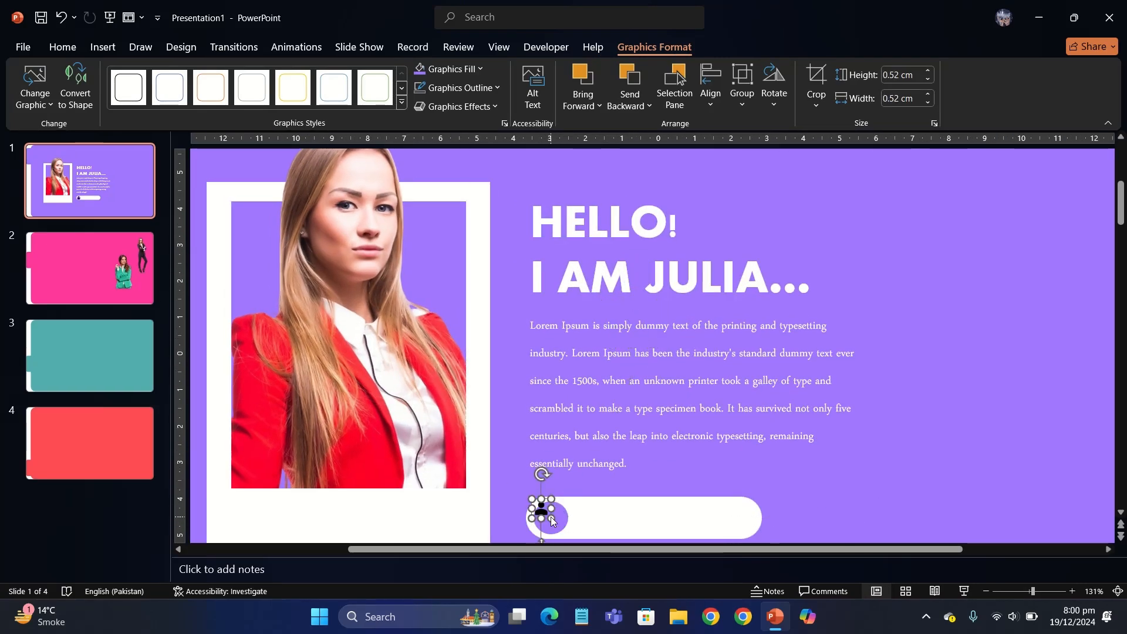
pyautogui.scroll(6, 540, 537)
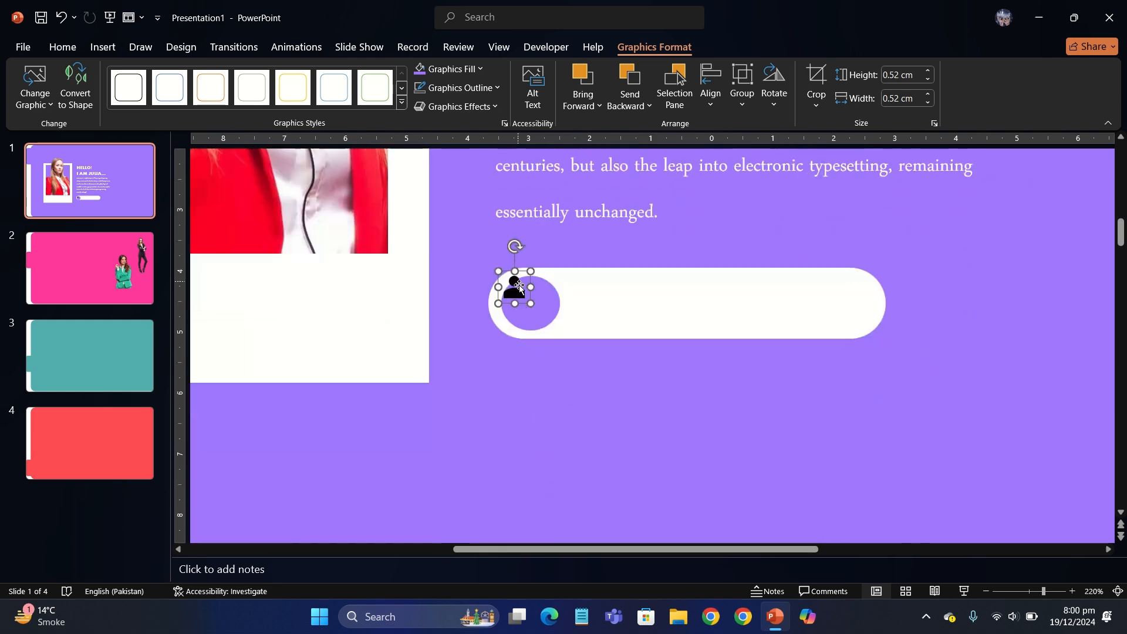
pyautogui.moveTo(517, 291); pyautogui.dragTo(531, 303)
pyautogui.click(448, 69)
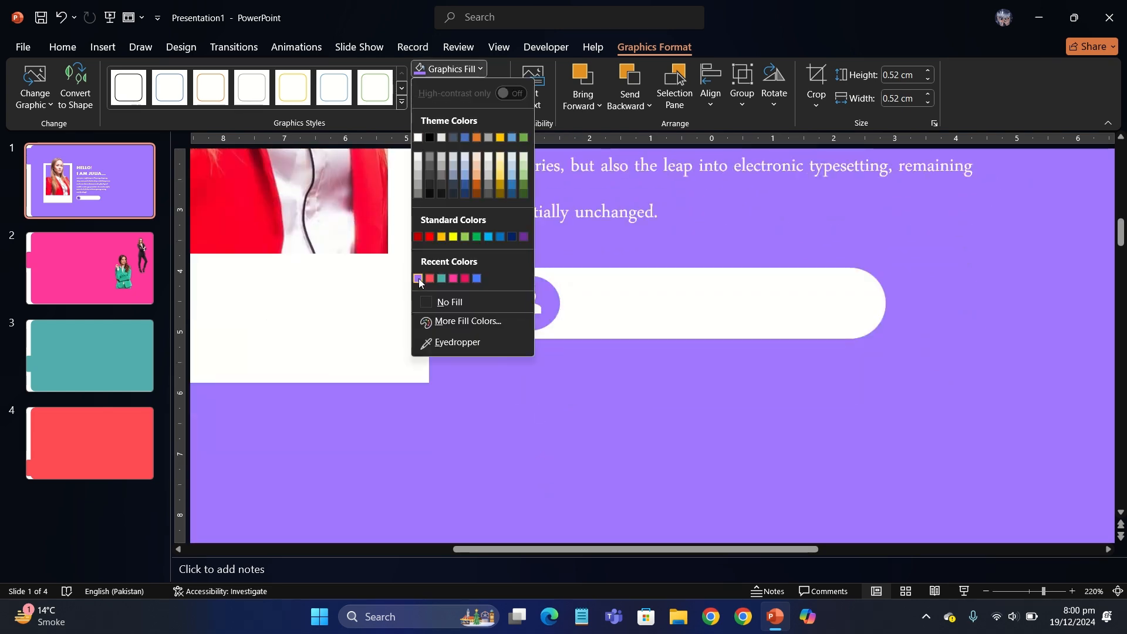
pyautogui.click(418, 278)
pyautogui.click(447, 69)
pyautogui.click(418, 137)
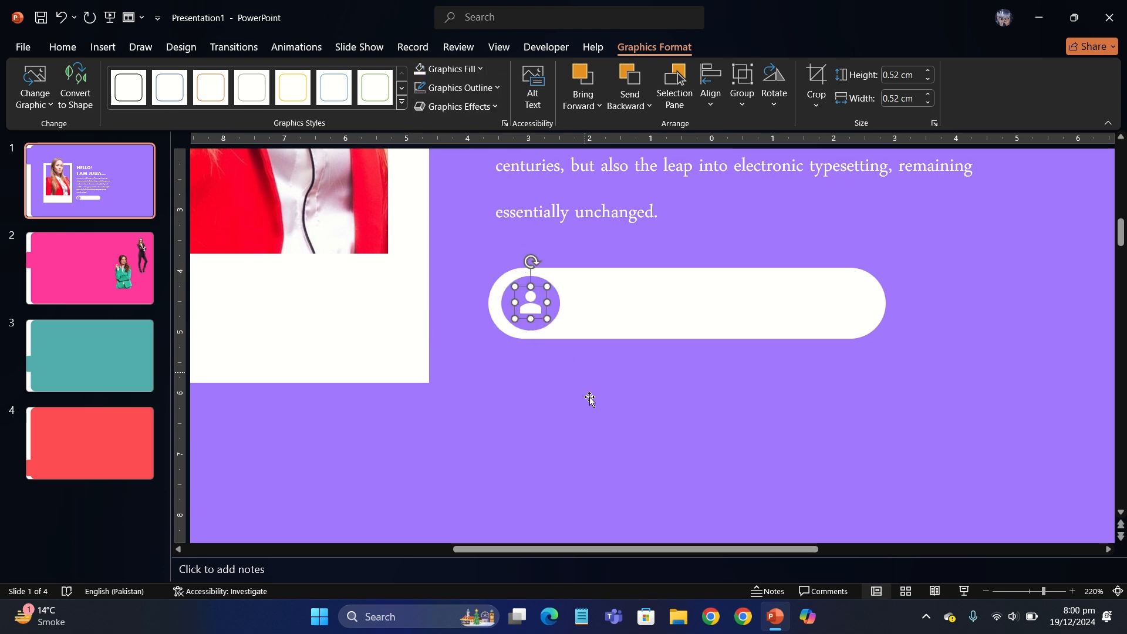
pyautogui.click(590, 399)
pyautogui.scroll(-8, 590, 399)
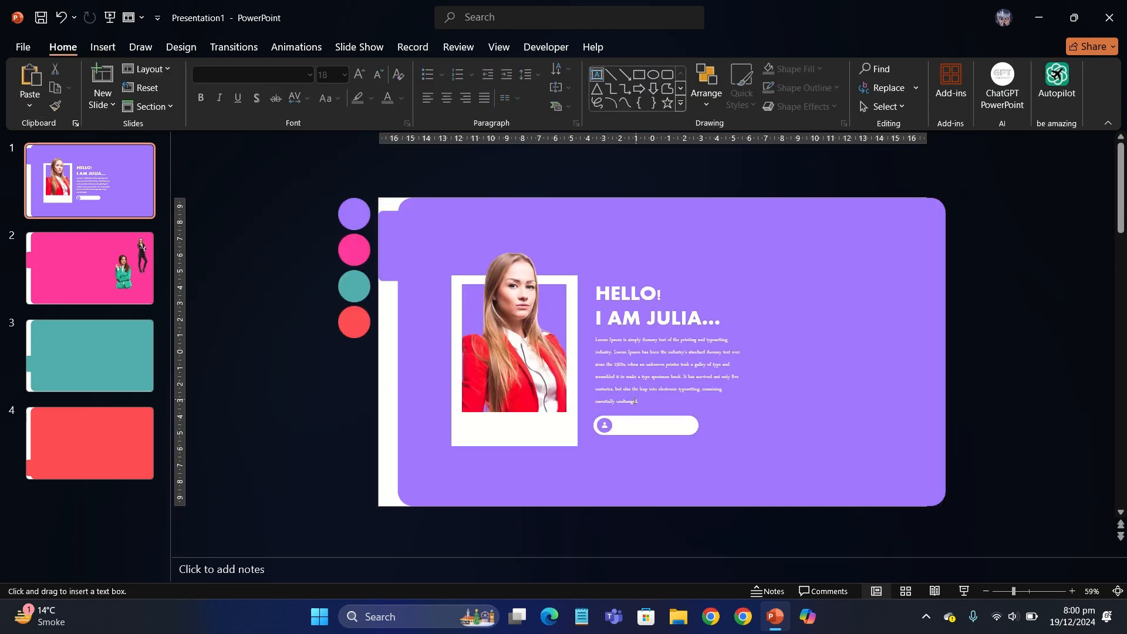
# Step: Add a small recoloured handle text box inside the pill beside the icon
pyautogui.moveTo(619, 422); pyautogui.dragTo(674, 436)
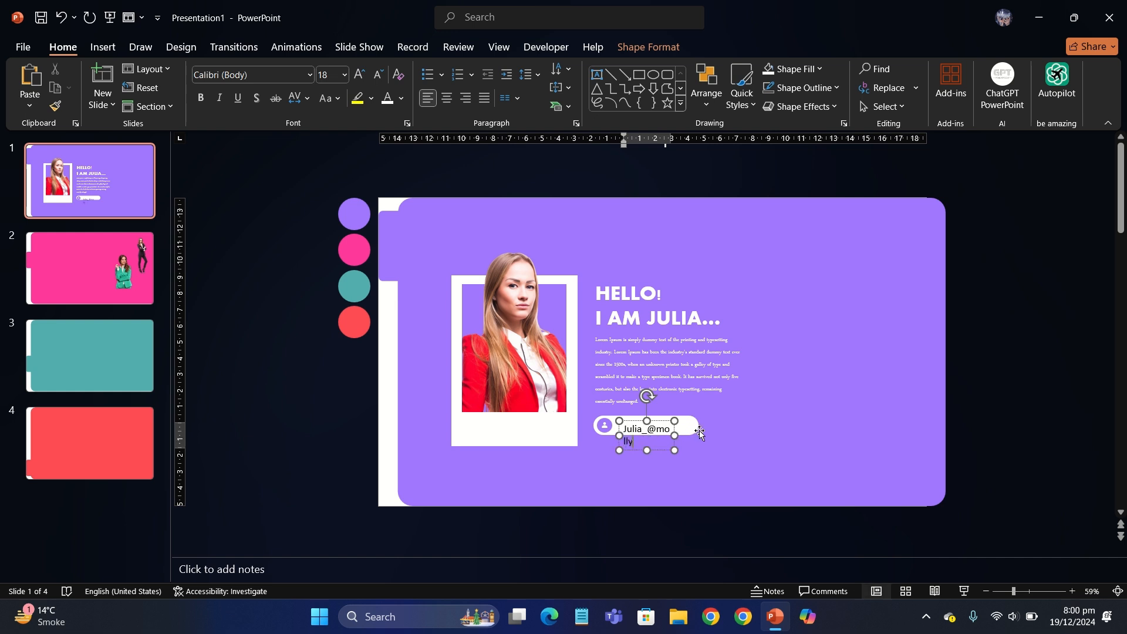
pyautogui.moveTo(699, 432); pyautogui.dragTo(716, 435)
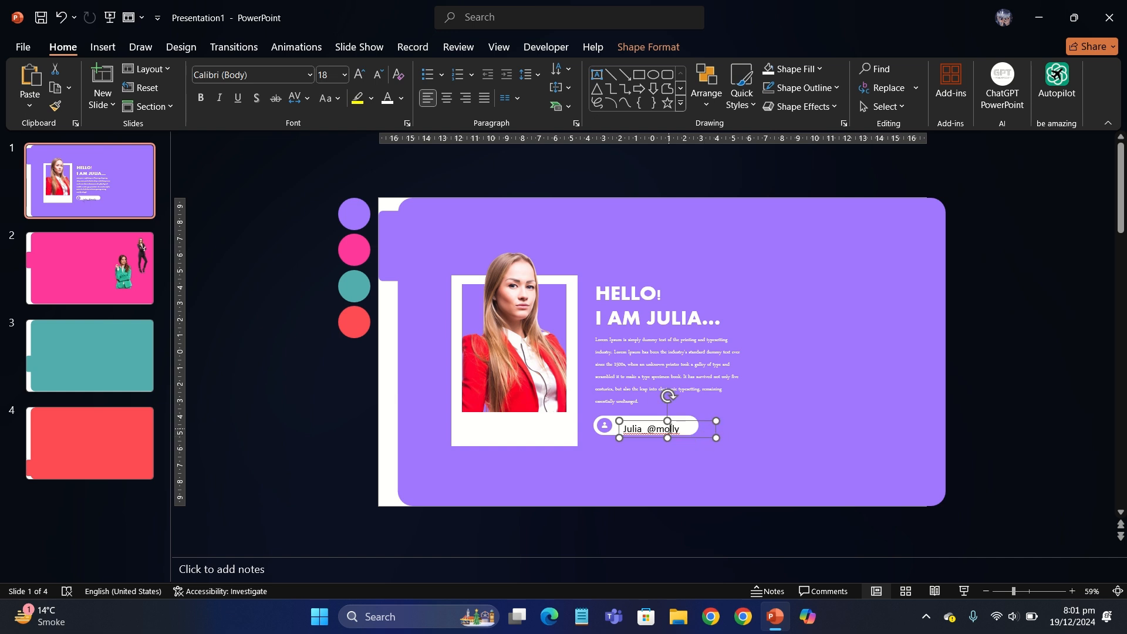
pyautogui.click(375, 83)
pyautogui.click(375, 82)
pyautogui.click(375, 83)
pyautogui.click(401, 103)
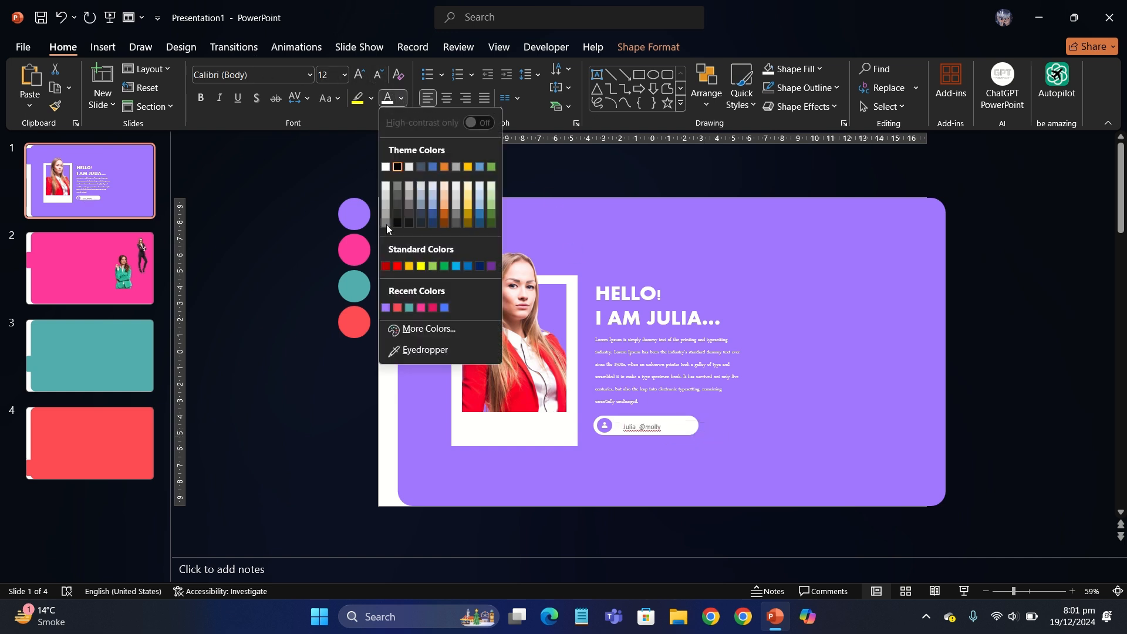
pyautogui.click(386, 224)
pyautogui.moveTo(627, 473); pyautogui.dragTo(632, 472)
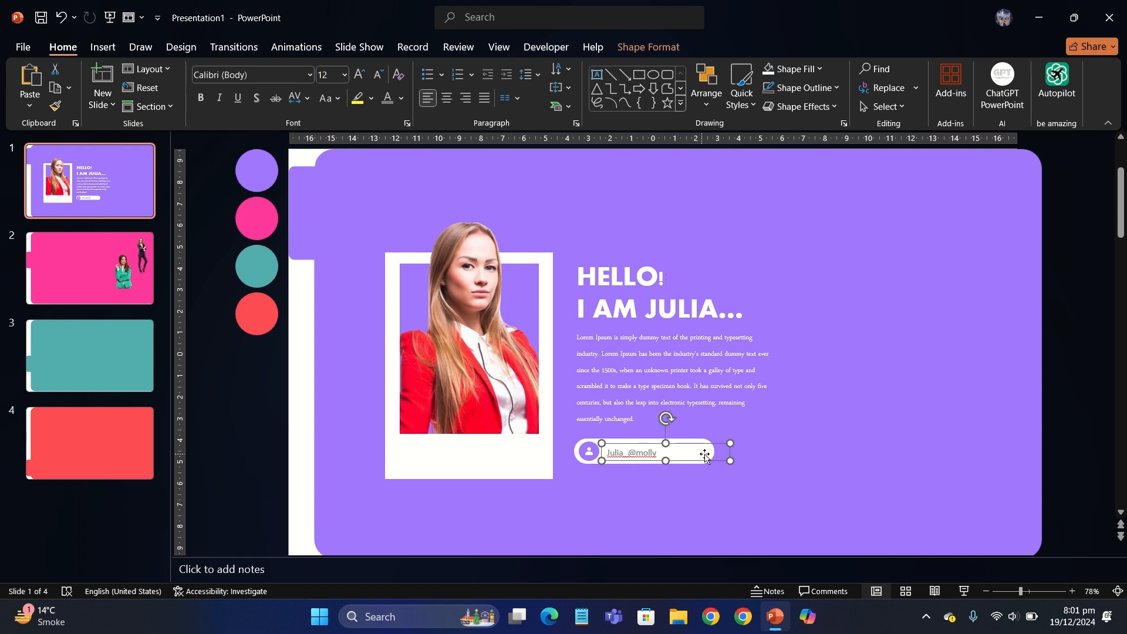
pyautogui.moveTo(704, 444); pyautogui.dragTo(705, 443)
pyautogui.click(255, 411)
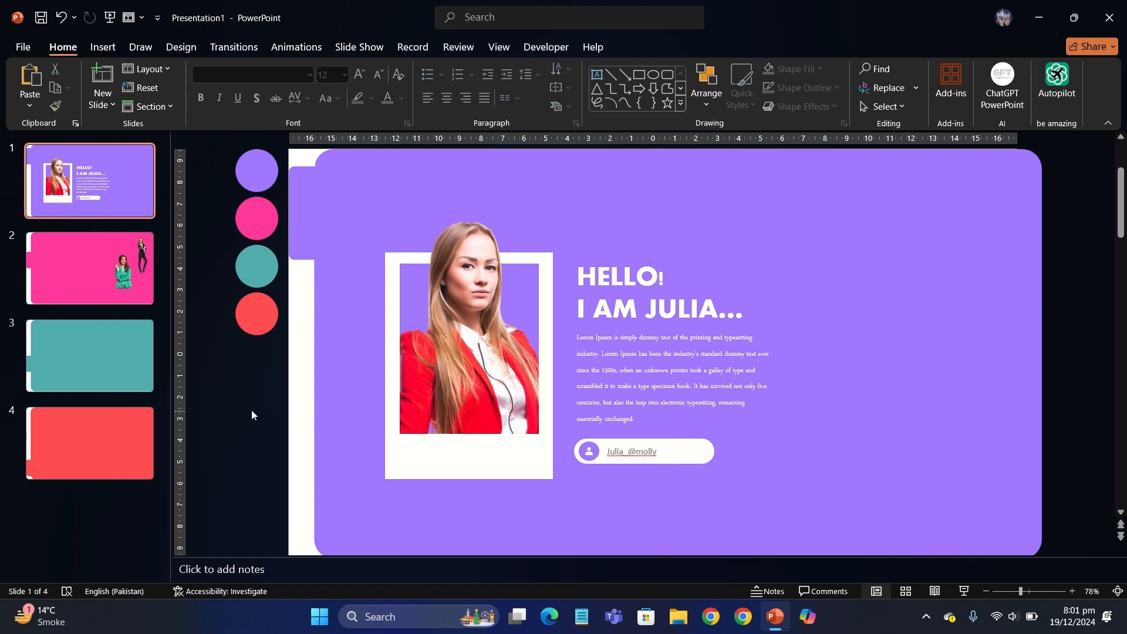
# Step: Select the photo, frame, heading, paragraph and pill on slide 1
pyautogui.scroll(-1, 241, 415)
pyautogui.scroll(-1, 240, 415)
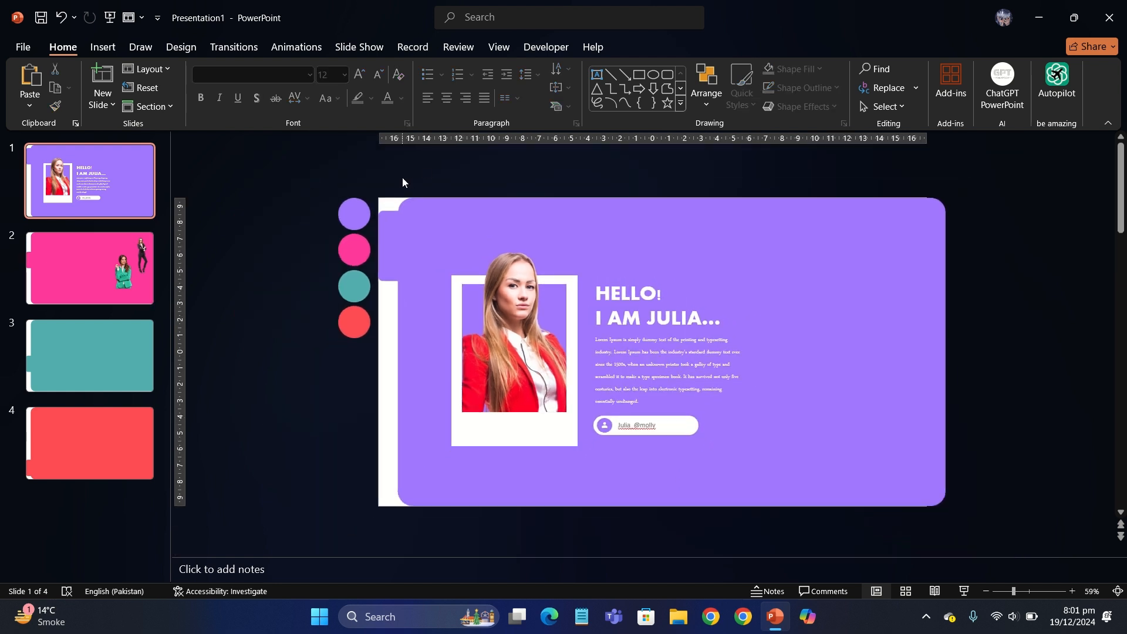
pyautogui.moveTo(413, 173); pyautogui.dragTo(776, 509)
# Step: Paste slide 1's frame, text and pill onto pink slide 2, then delete the red-jacket photo
pyautogui.hotkey('ctrl', 'c')
pyautogui.click(102, 238)
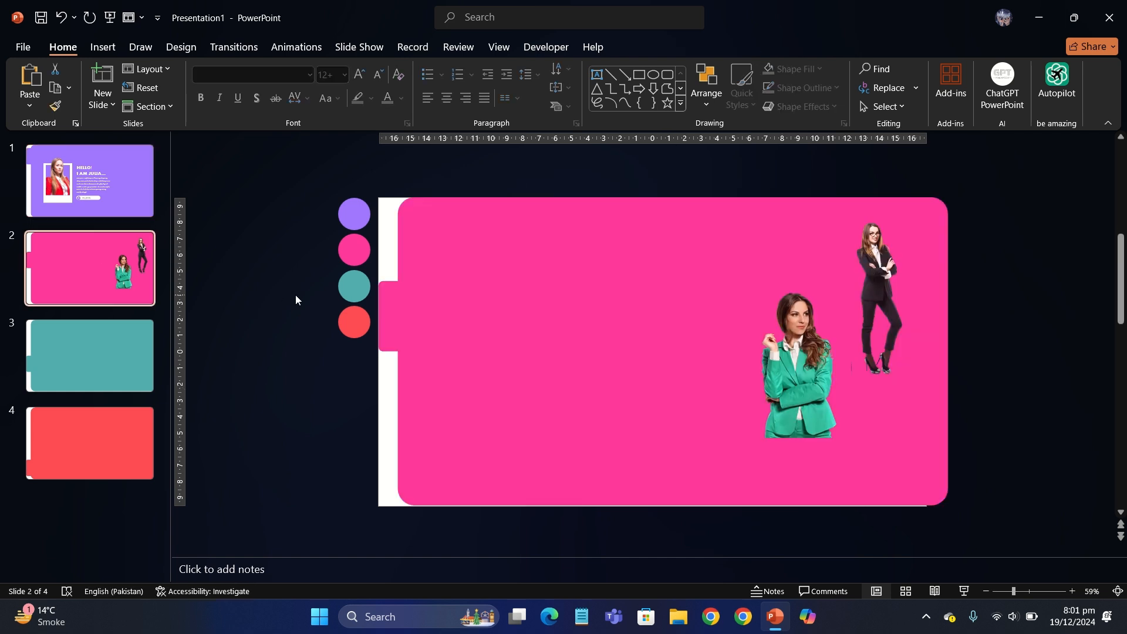
pyautogui.hotkey('ctrl', 'v')
pyautogui.click(446, 469)
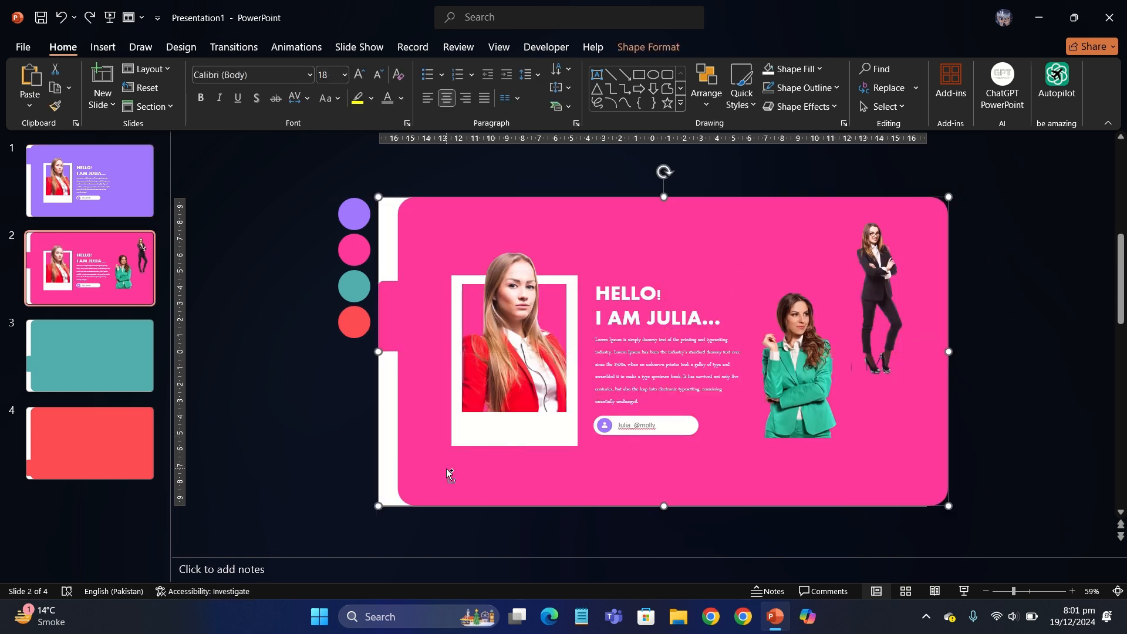
pyautogui.click(264, 420)
pyautogui.click(521, 295)
pyautogui.press('Delete')
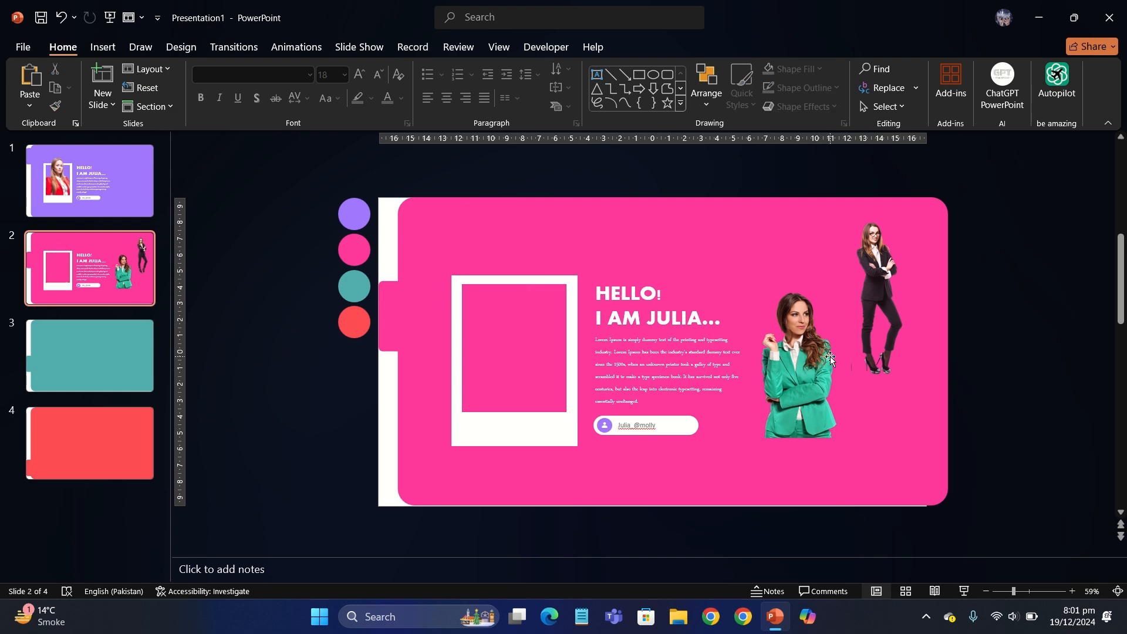
# Step: Bring the green-suit woman picture to the front, sized and centred over the white frame
pyautogui.click(763, 396)
pyautogui.moveTo(851, 439); pyautogui.dragTo(489, 356)
pyautogui.rightClick(561, 465)
pyautogui.click(626, 301)
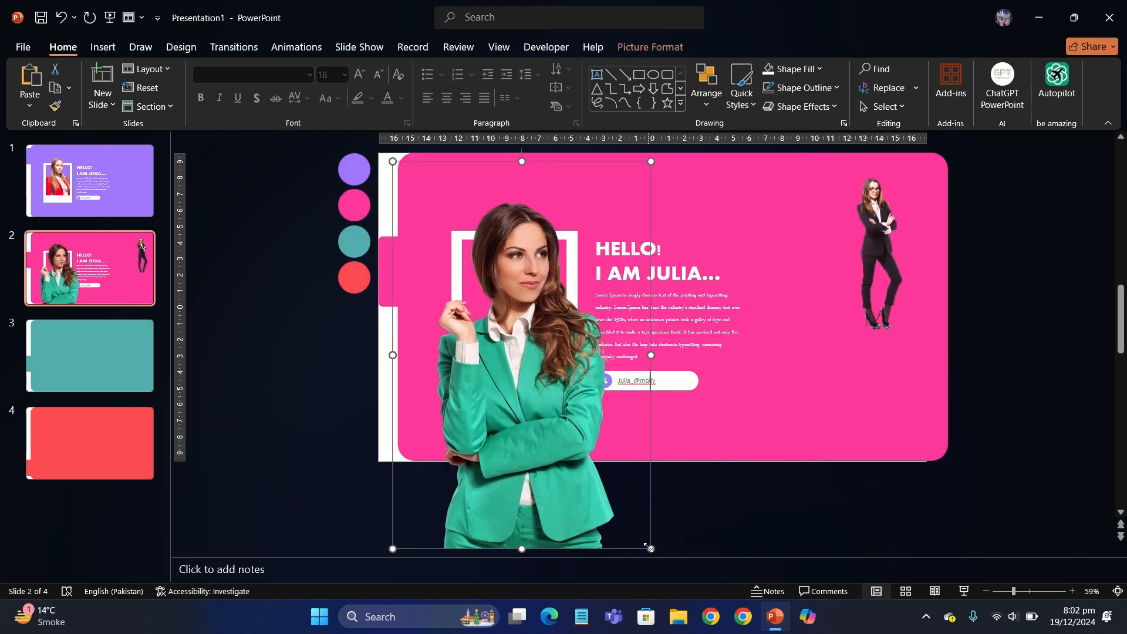
pyautogui.moveTo(650, 549); pyautogui.dragTo(563, 418)
pyautogui.moveTo(459, 378); pyautogui.dragTo(494, 394)
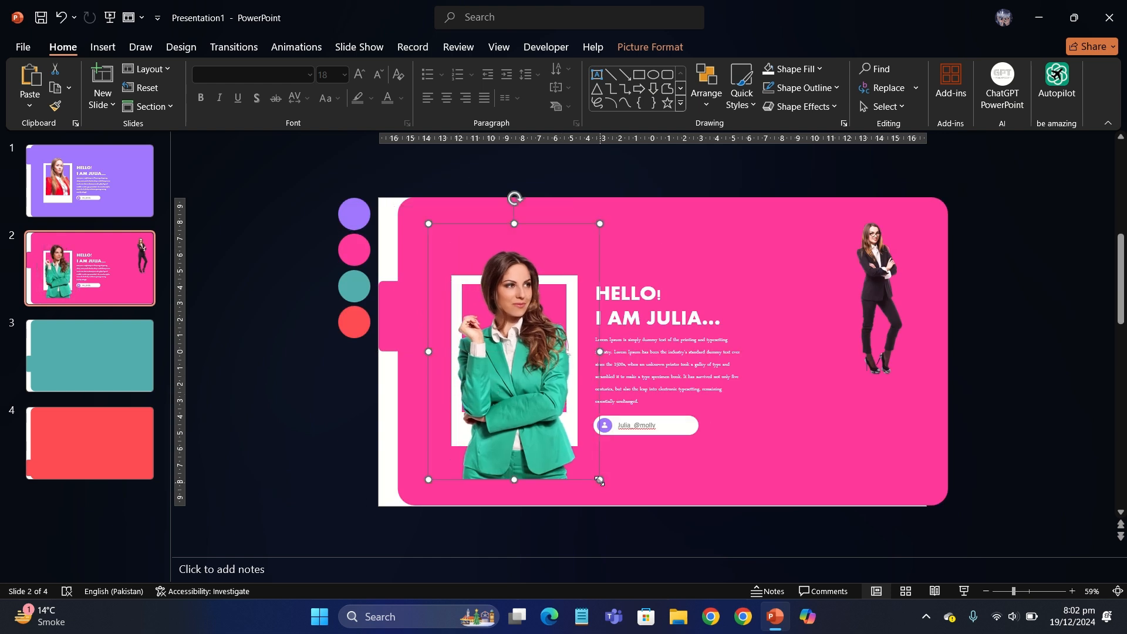
pyautogui.moveTo(599, 481); pyautogui.dragTo(589, 465)
pyautogui.moveTo(518, 417); pyautogui.dragTo(523, 422)
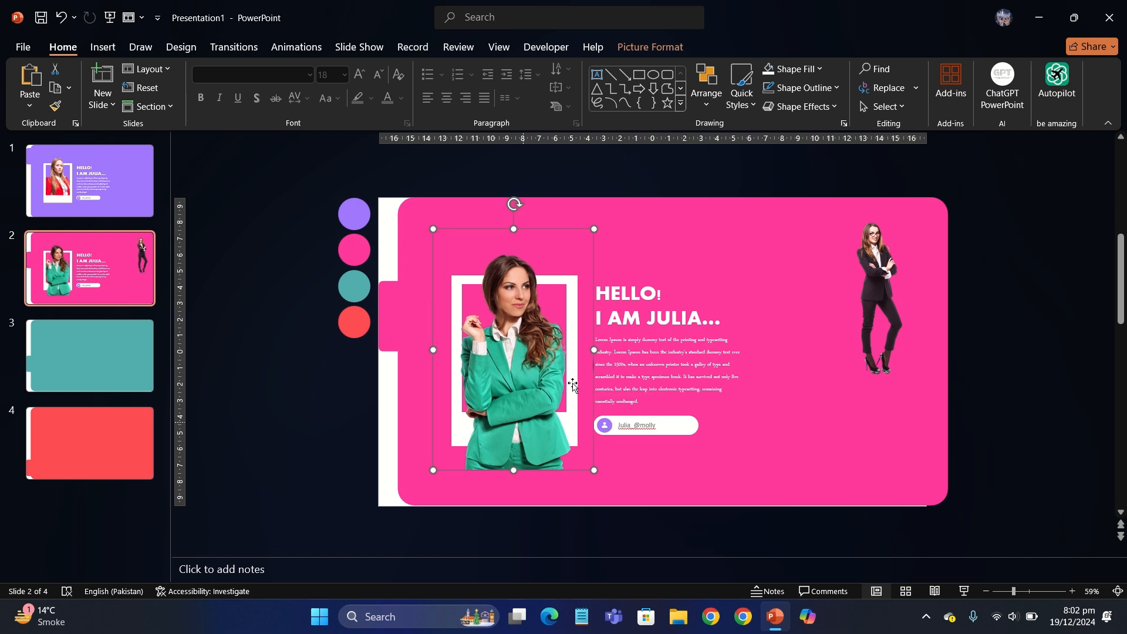
# Step: Crop the green-suit picture's left, right and bottom edges to fit inside the frame
pyautogui.click(661, 47)
pyautogui.click(945, 82)
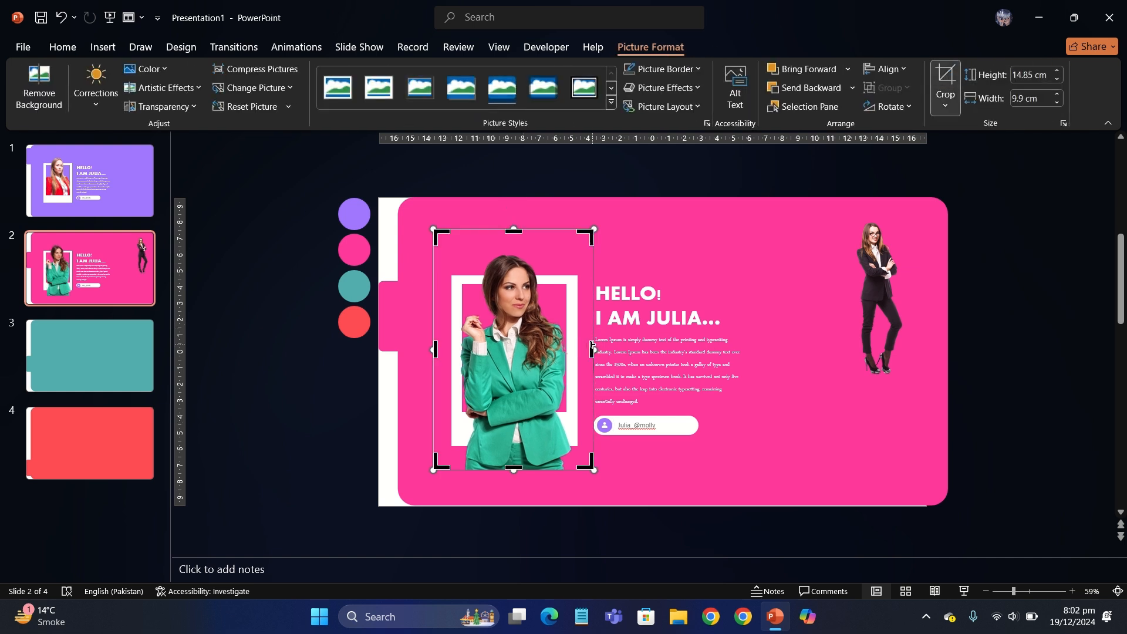
pyautogui.moveTo(592, 347); pyautogui.dragTo(572, 341)
pyautogui.moveTo(433, 349); pyautogui.dragTo(462, 348)
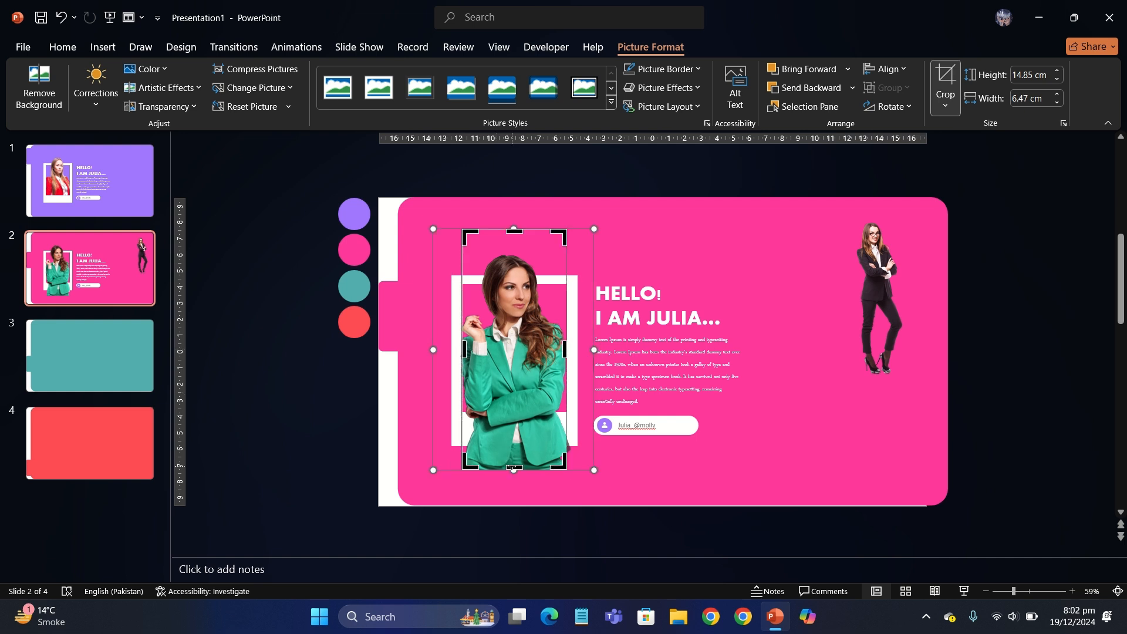
pyautogui.moveTo(512, 468); pyautogui.dragTo(513, 411)
pyautogui.press('Escape')
pyautogui.click(326, 409)
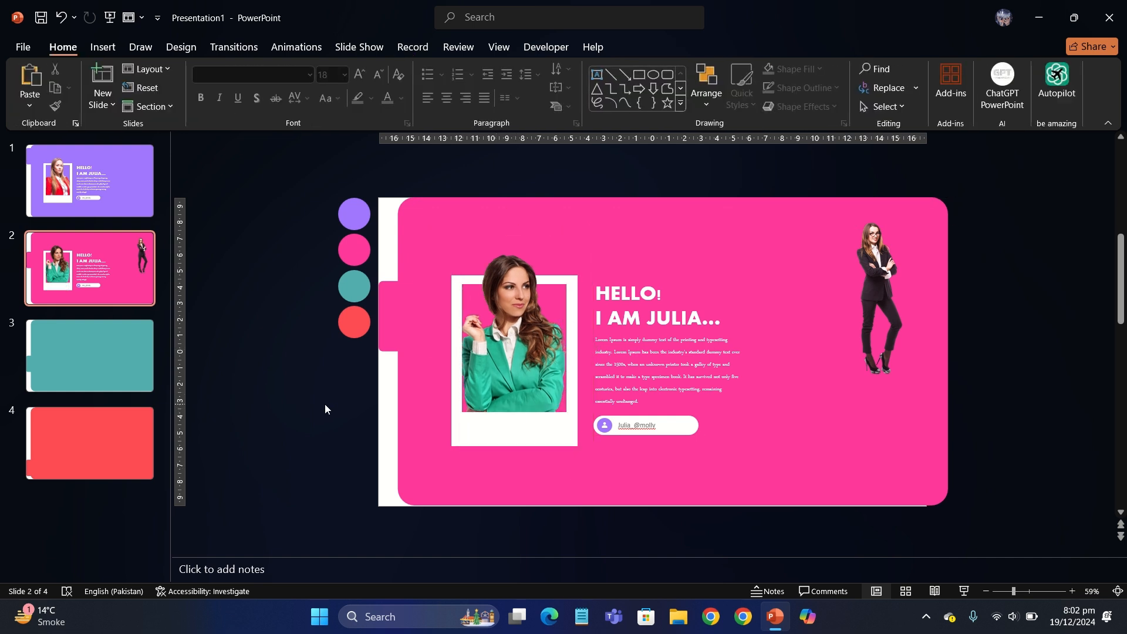